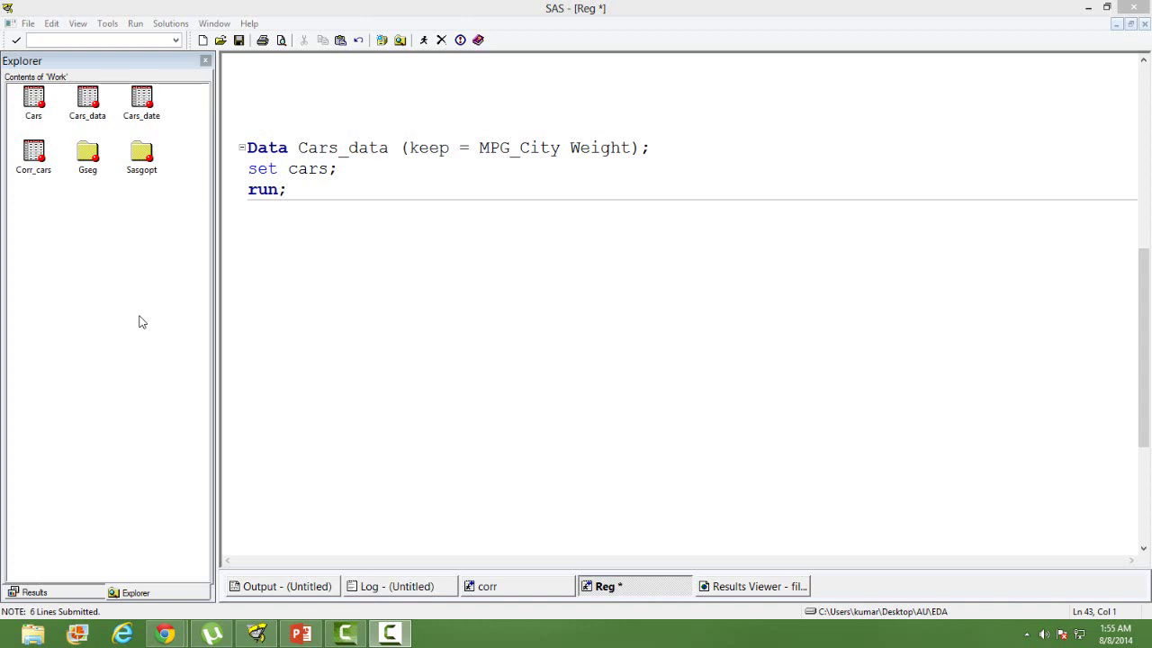
Go up to the active libraries and open the Work library to view its datasets
click(177, 599)
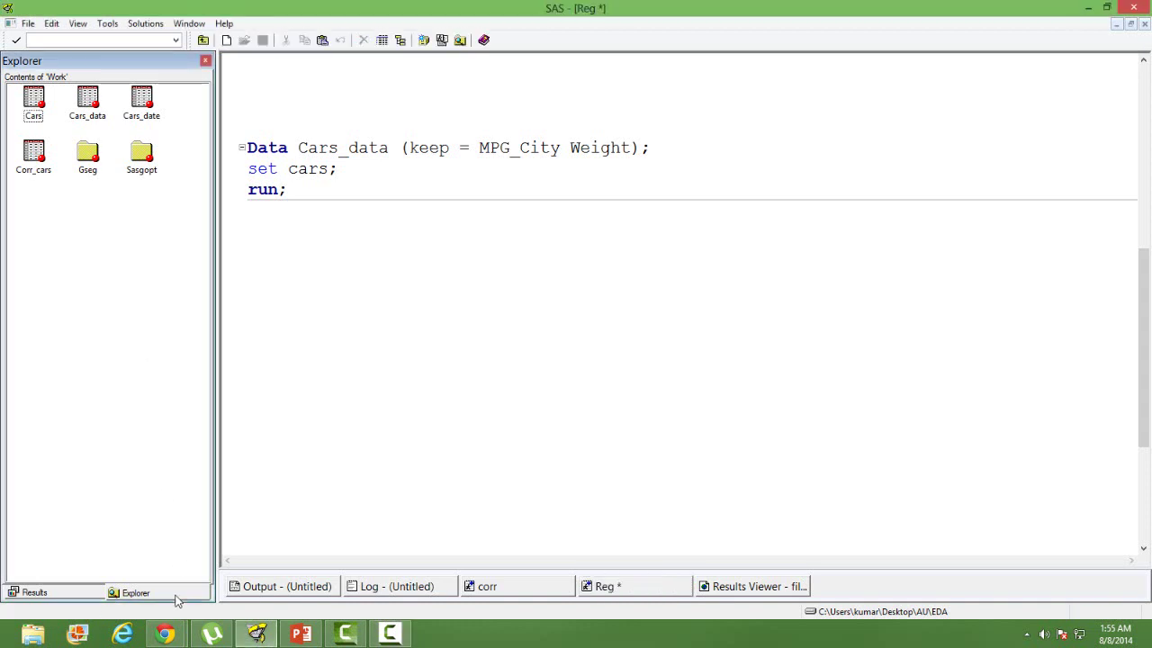
click(203, 41)
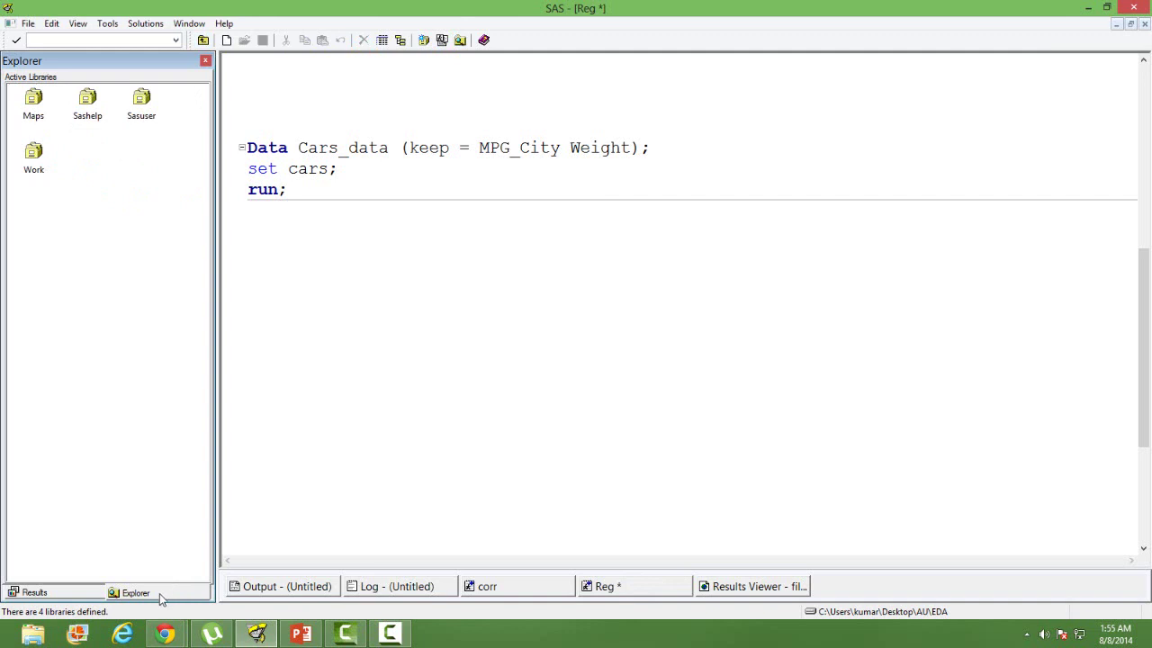
double_click(36, 153)
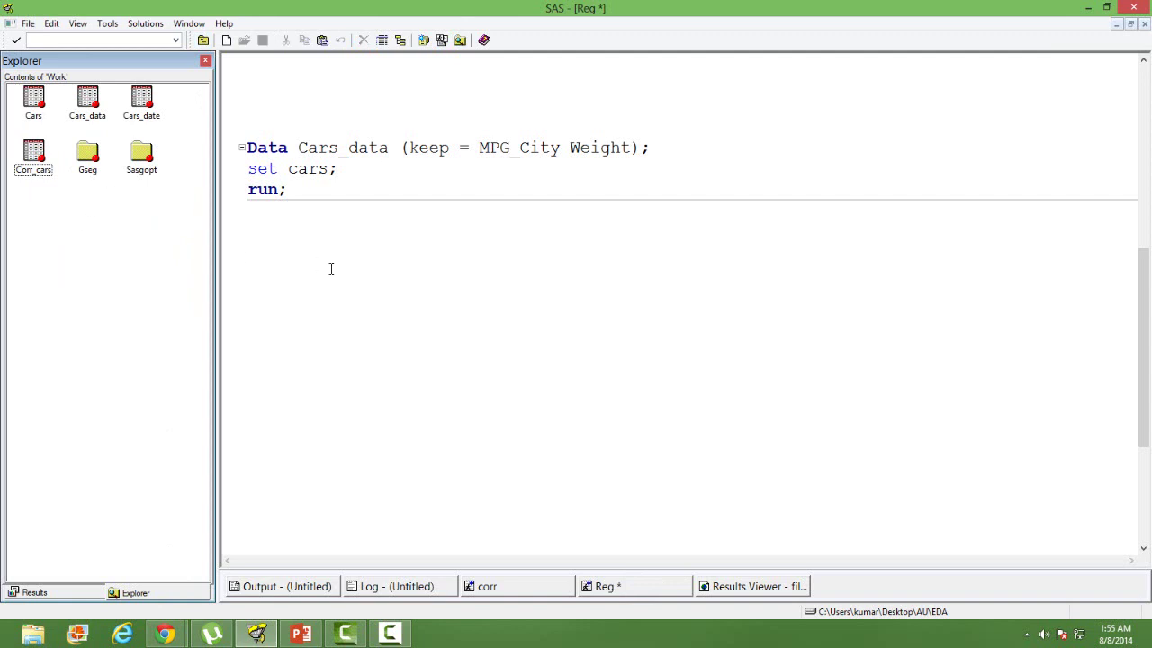
Write a PROC PRINT step for cars_data, ending with a run statement, below the Cars_data data step
click(399, 234)
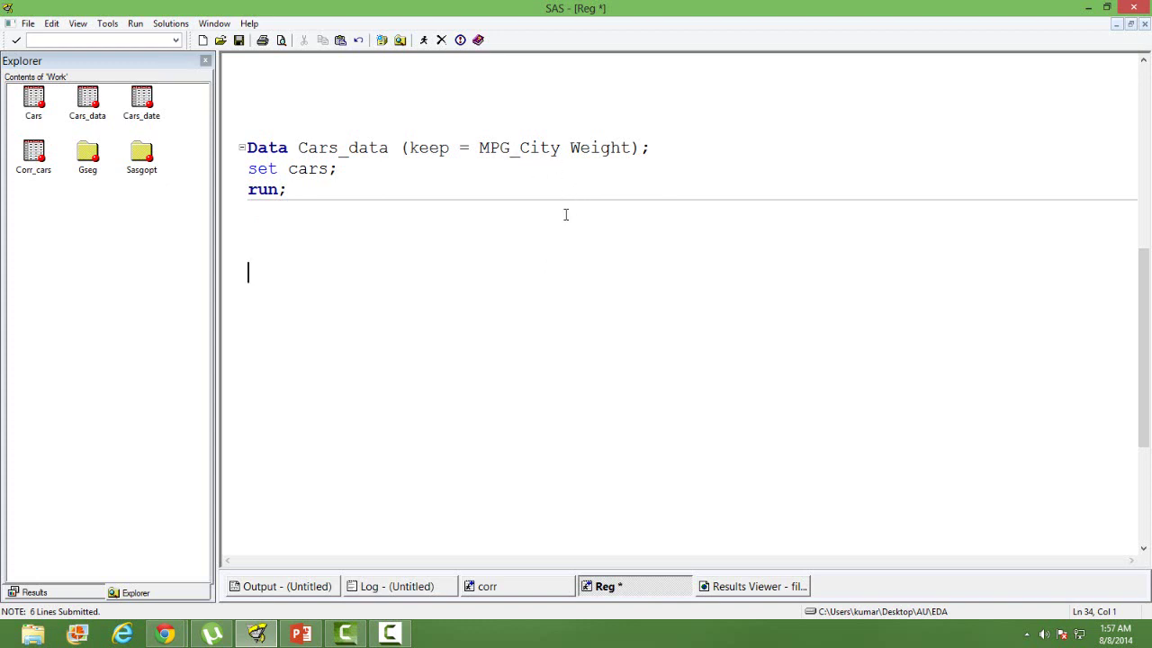
click(277, 255)
text(proc )
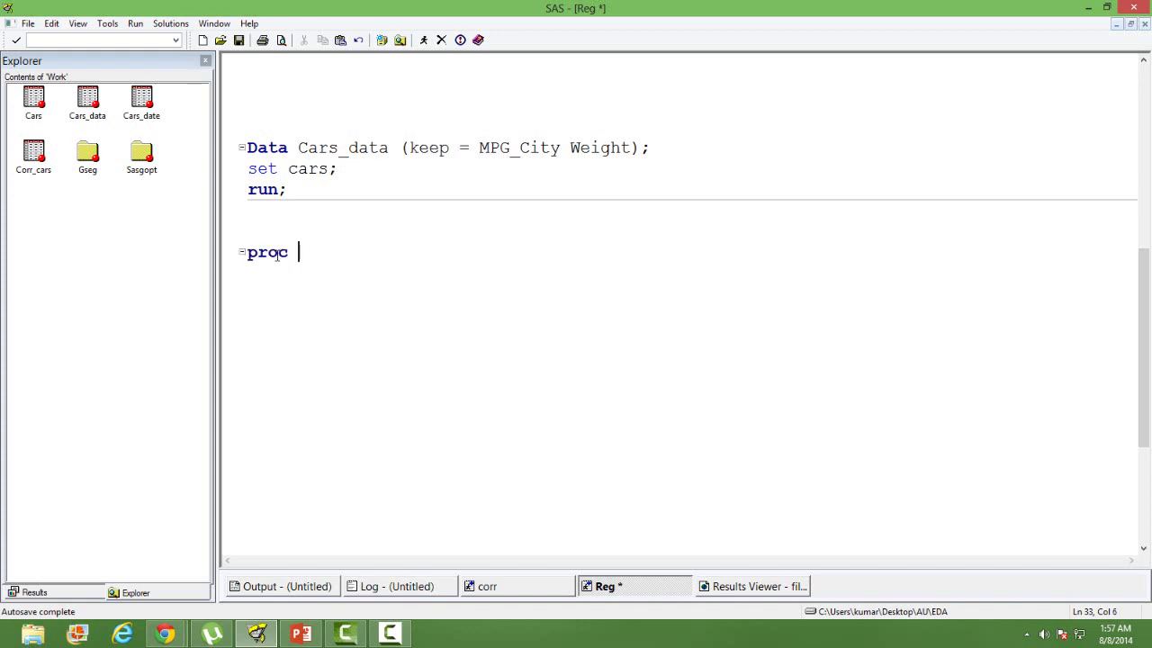
text(print data =)
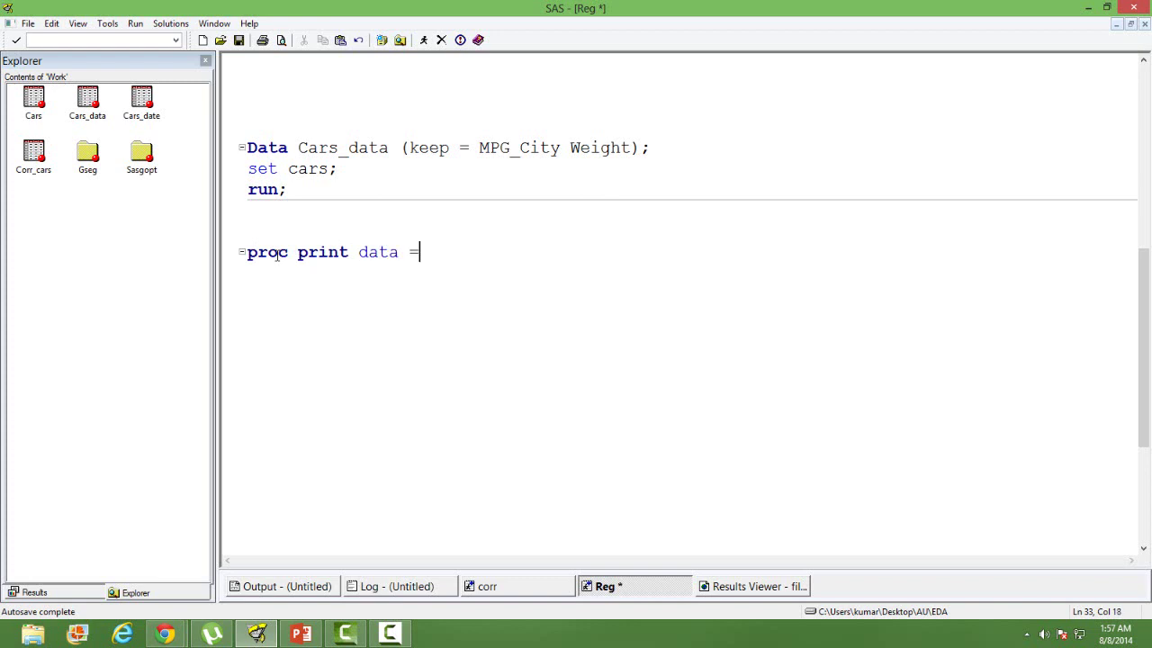
text(cars_data;)
key(Return)
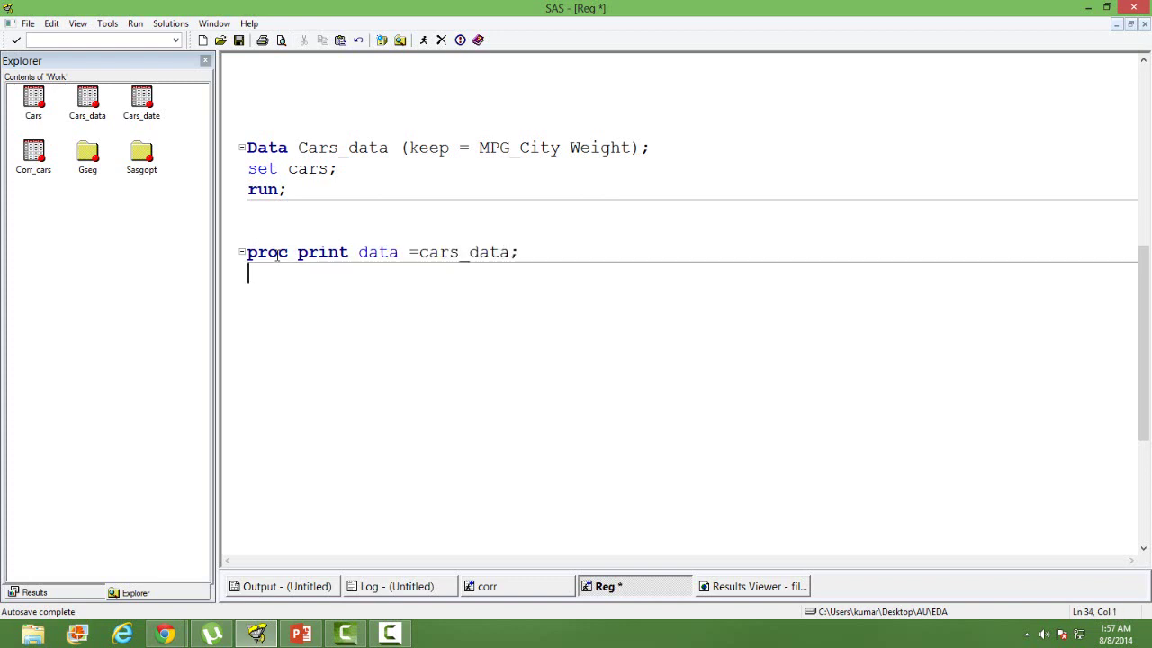
text(run;)
key(Return)
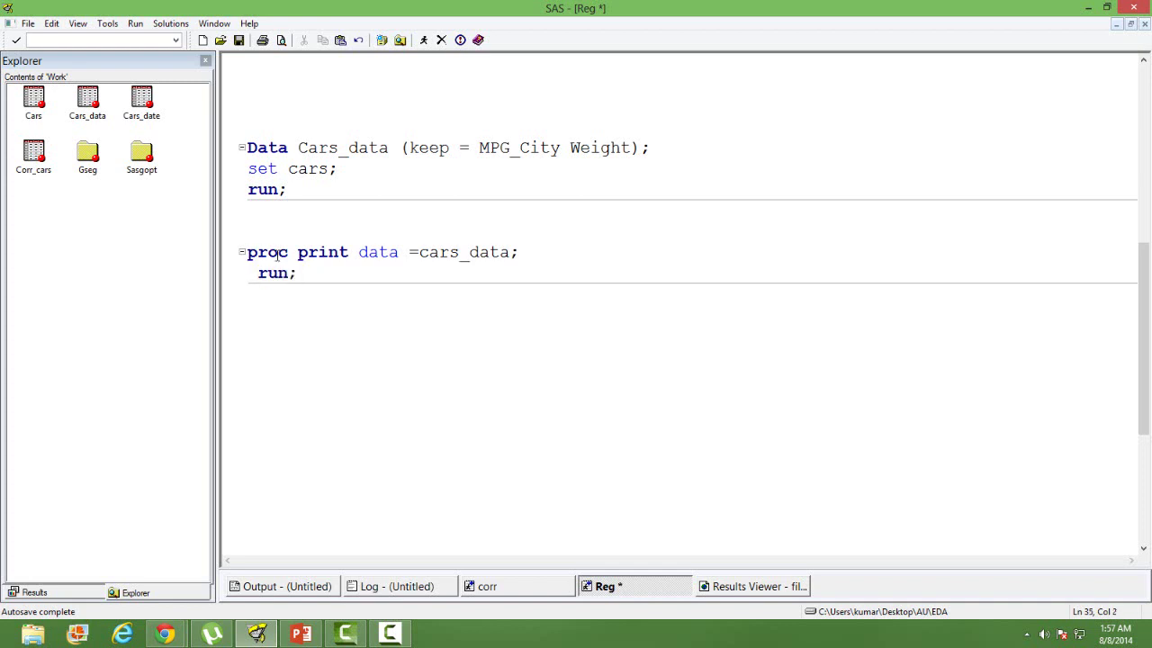
Submit only the PROC PRINT block for cars_data
key(shift+Up)
key(shift+Up)
key(shift+Home)
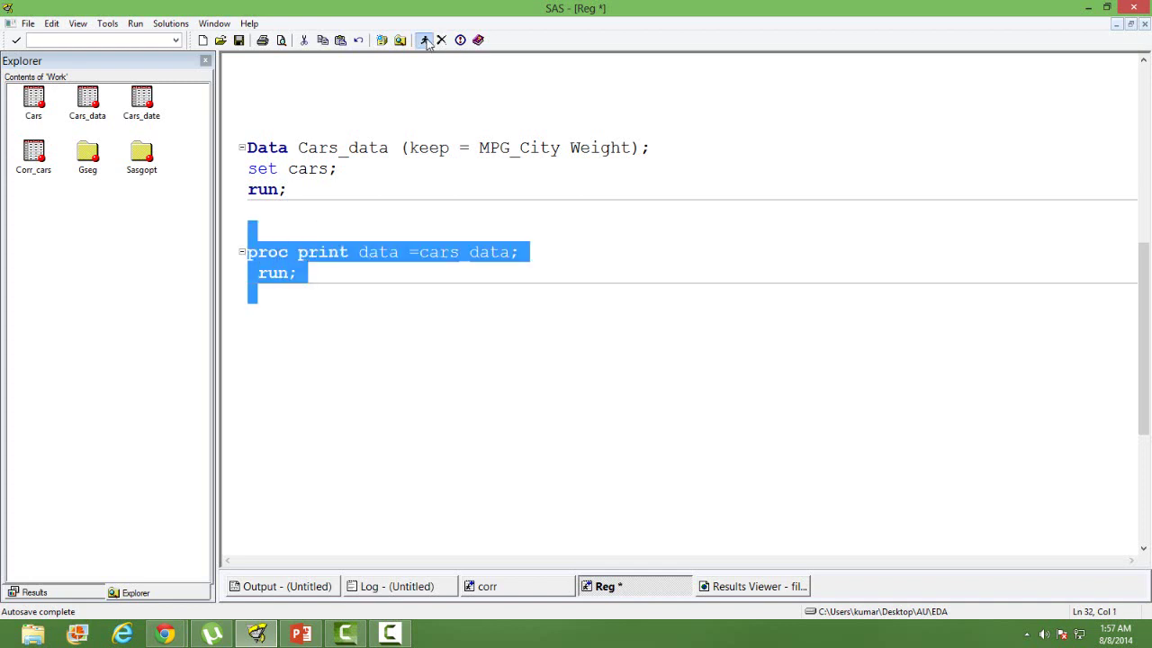
click(423, 39)
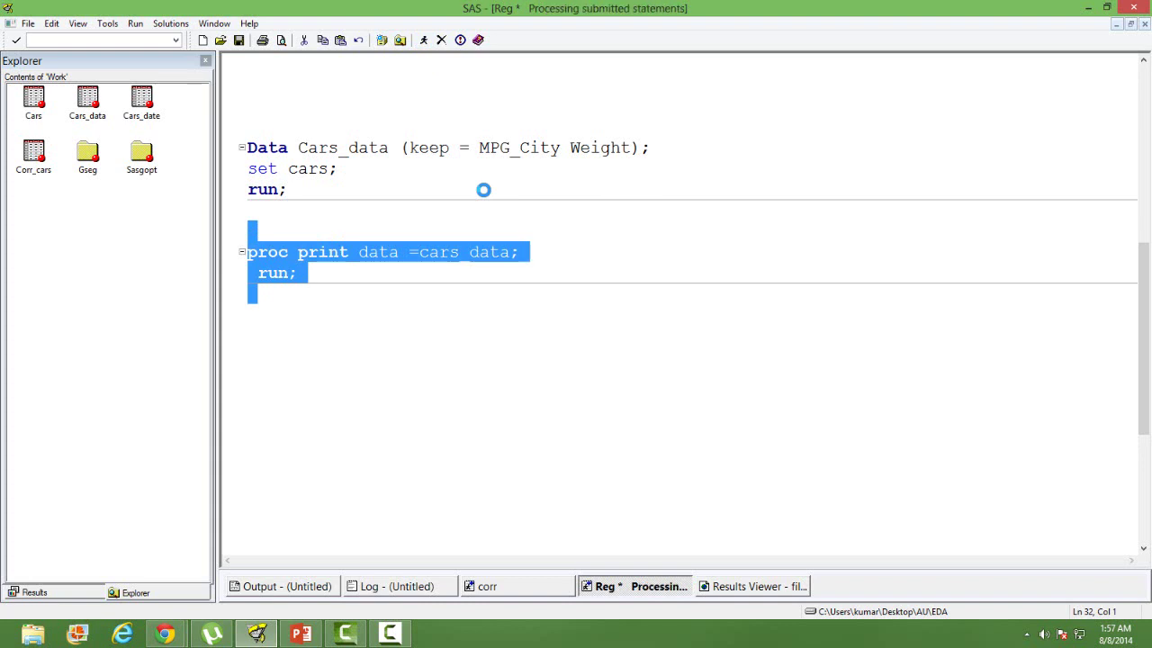
Review the printed cars_data table through to its last row, and close the results window
click(748, 586)
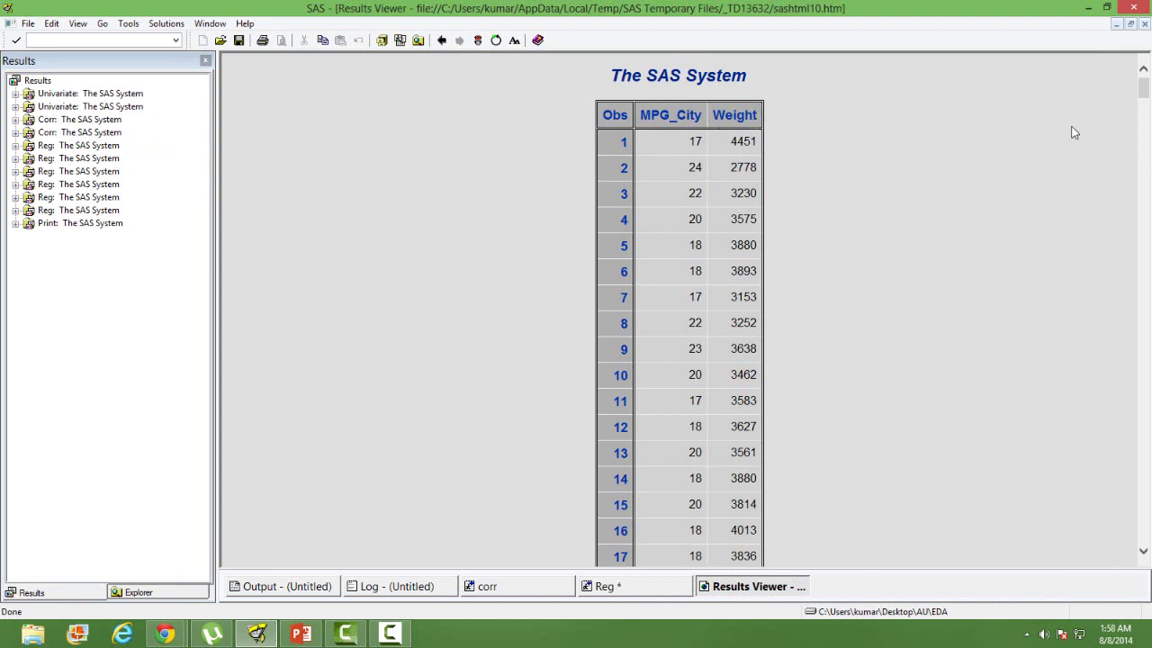
drag(1145, 96, 1147, 580)
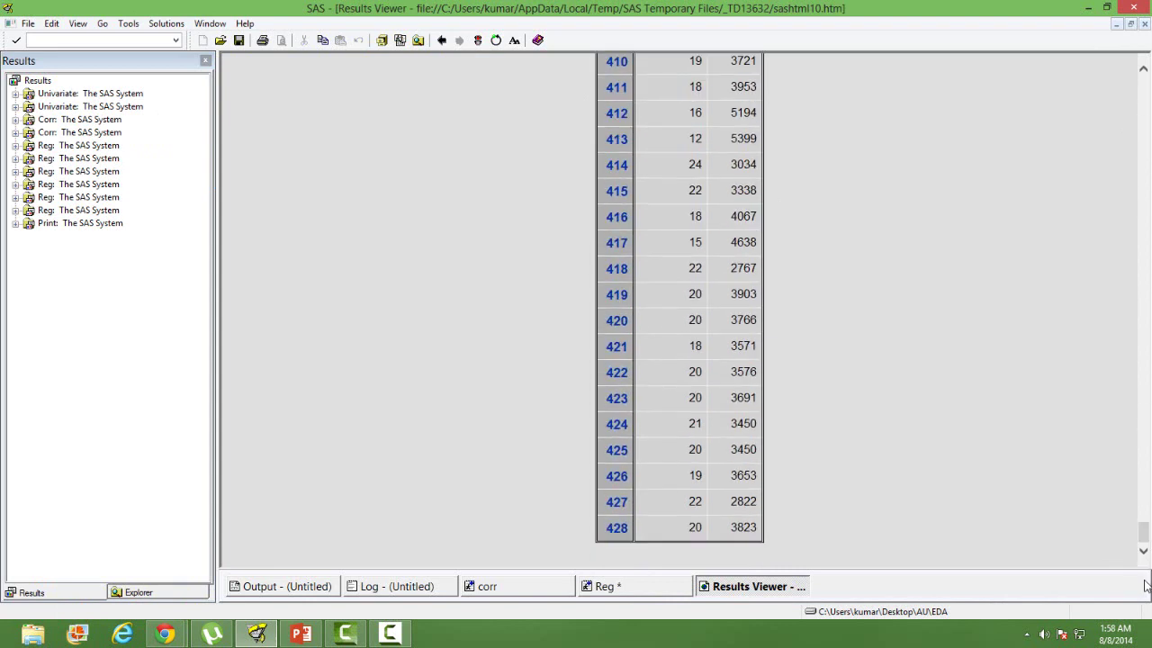
right_click(752, 588)
click(797, 560)
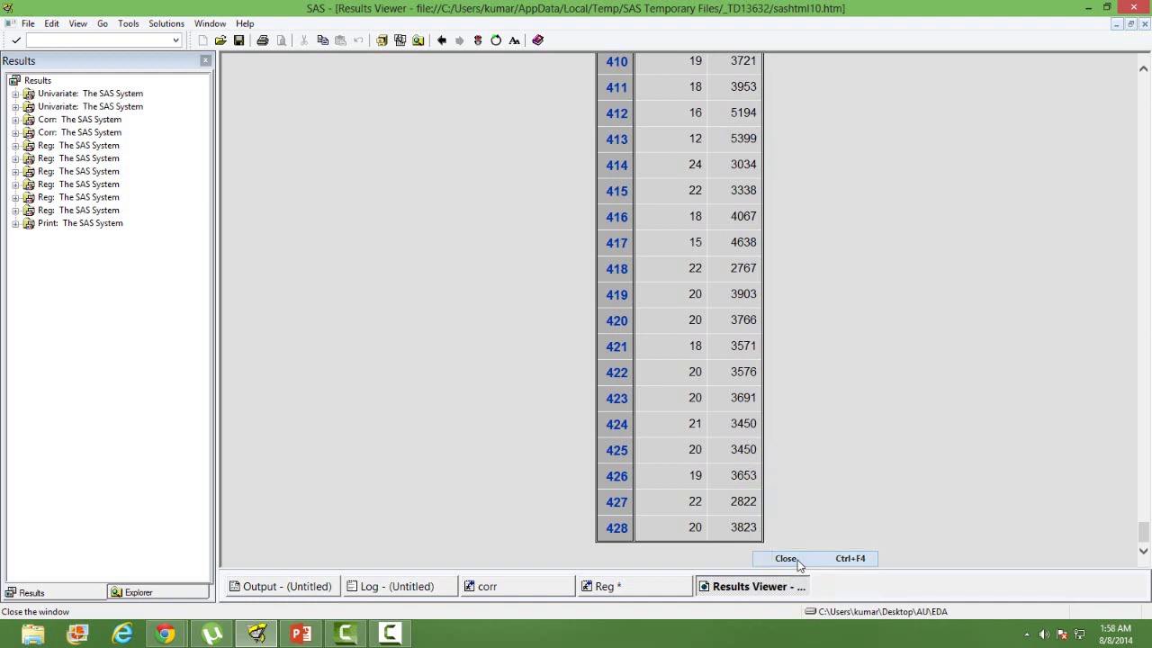
Write a PROC MEANS step for cars_data with a run statement below the PROC PRINT block
click(386, 312)
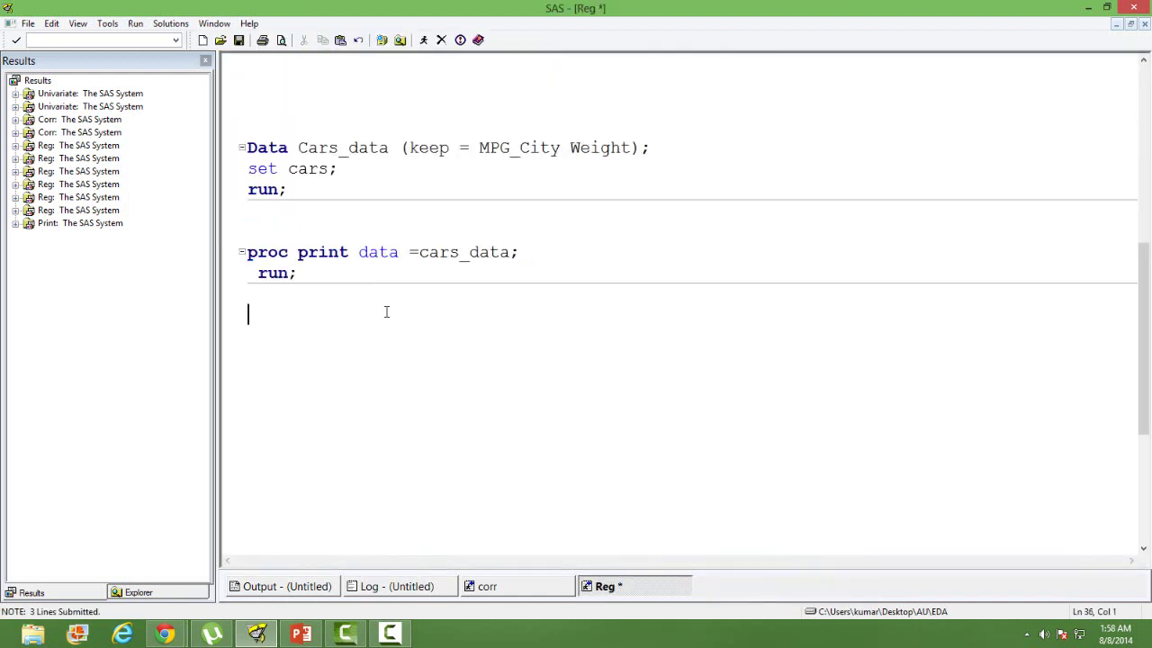
text(proc means data =cars)
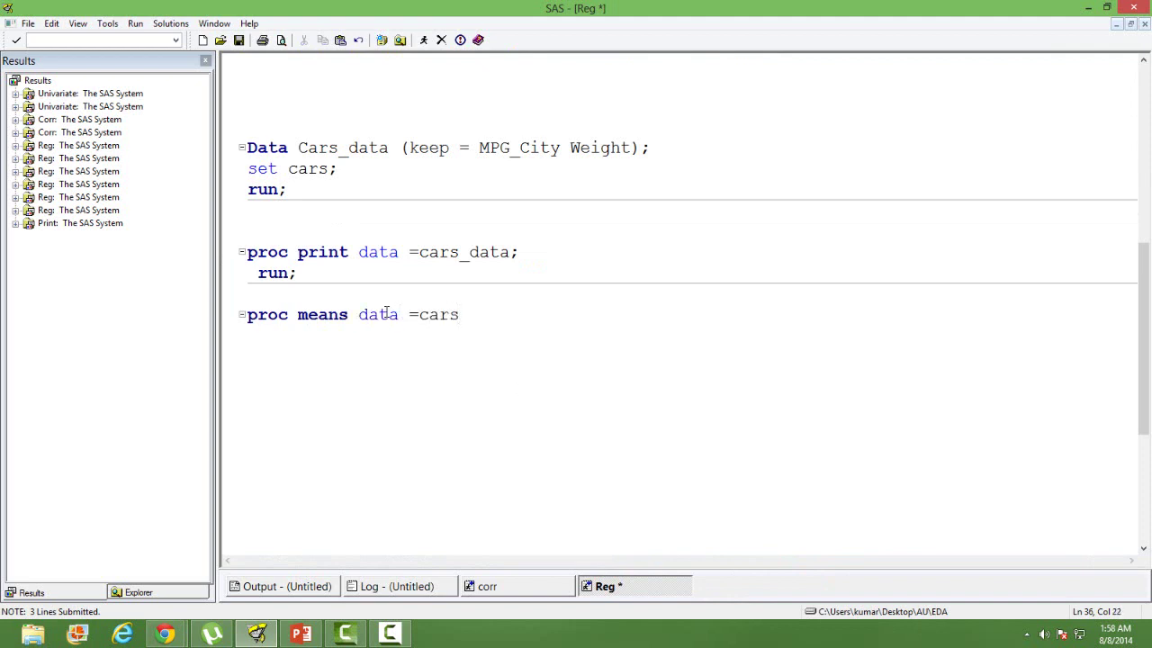
text(_data;)
key(Return)
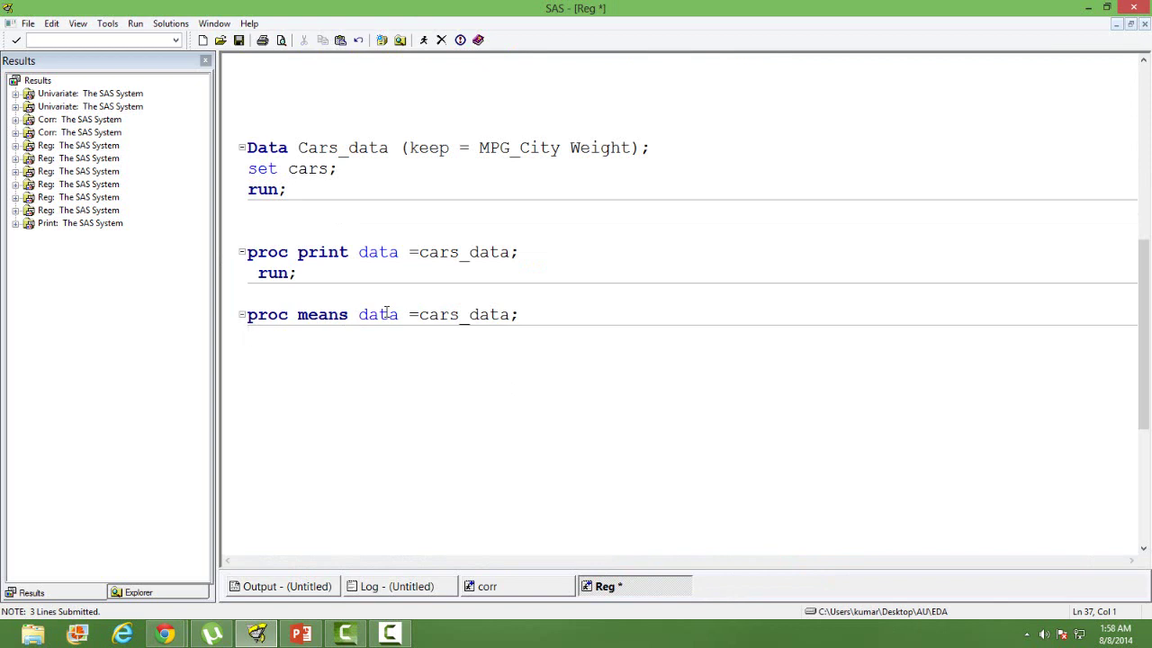
text(ru)
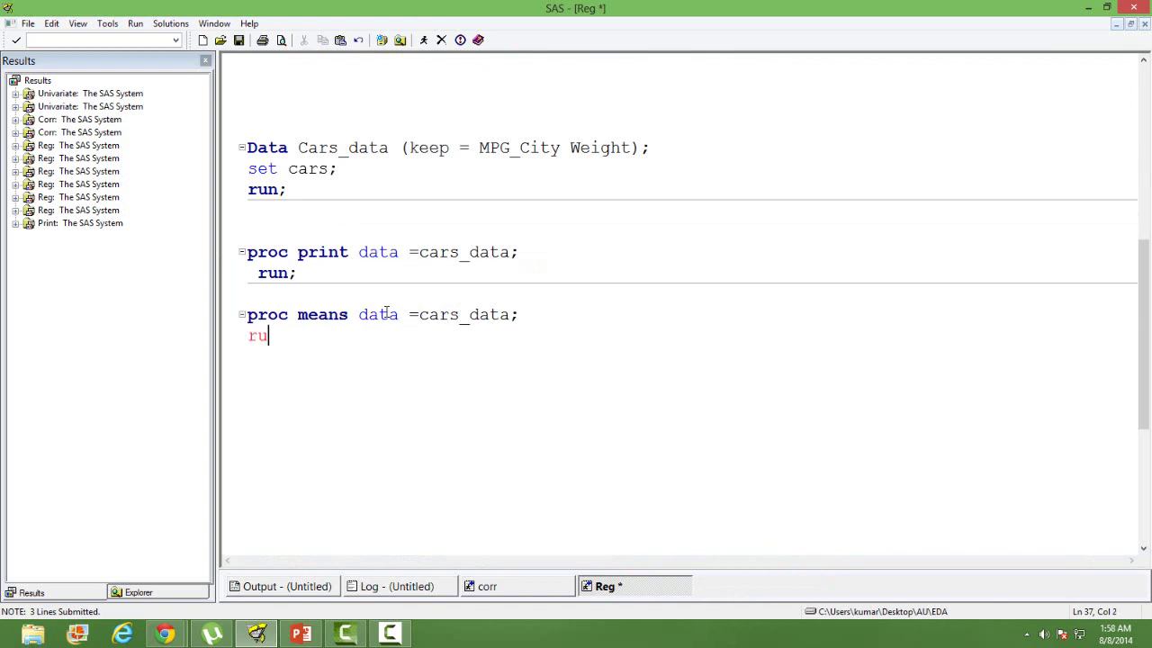
text(n;)
key(Return)
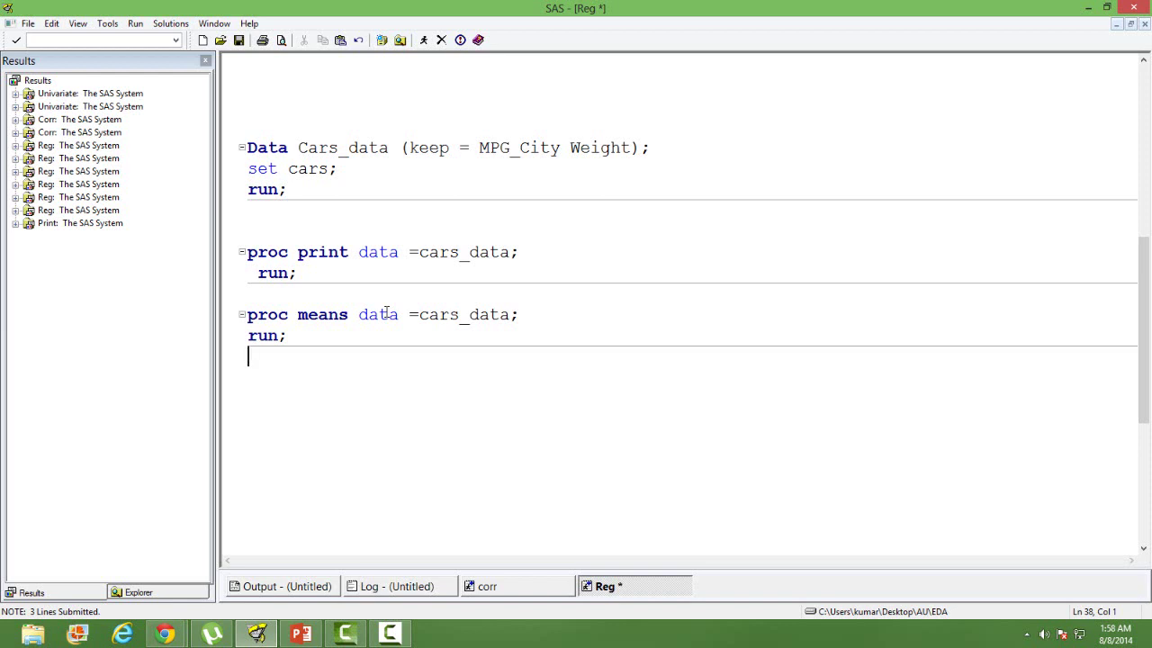
Submit only the PROC MEANS block to get summary statistics for cars_data
key(shift+Up)
key(shift+Up)
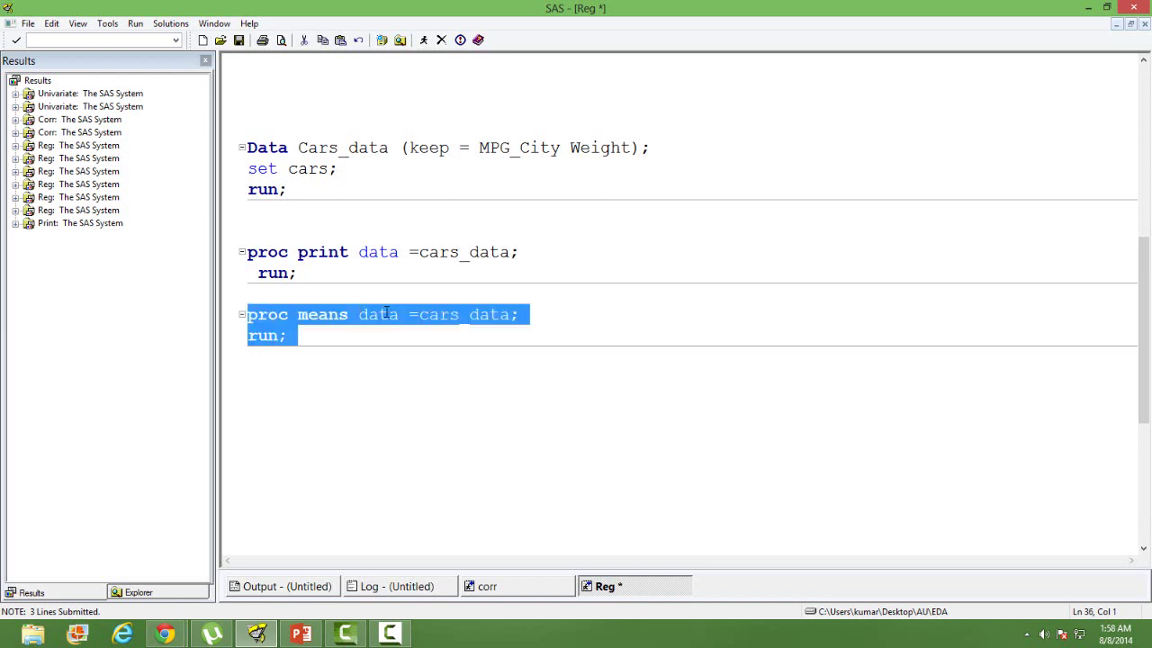
click(423, 40)
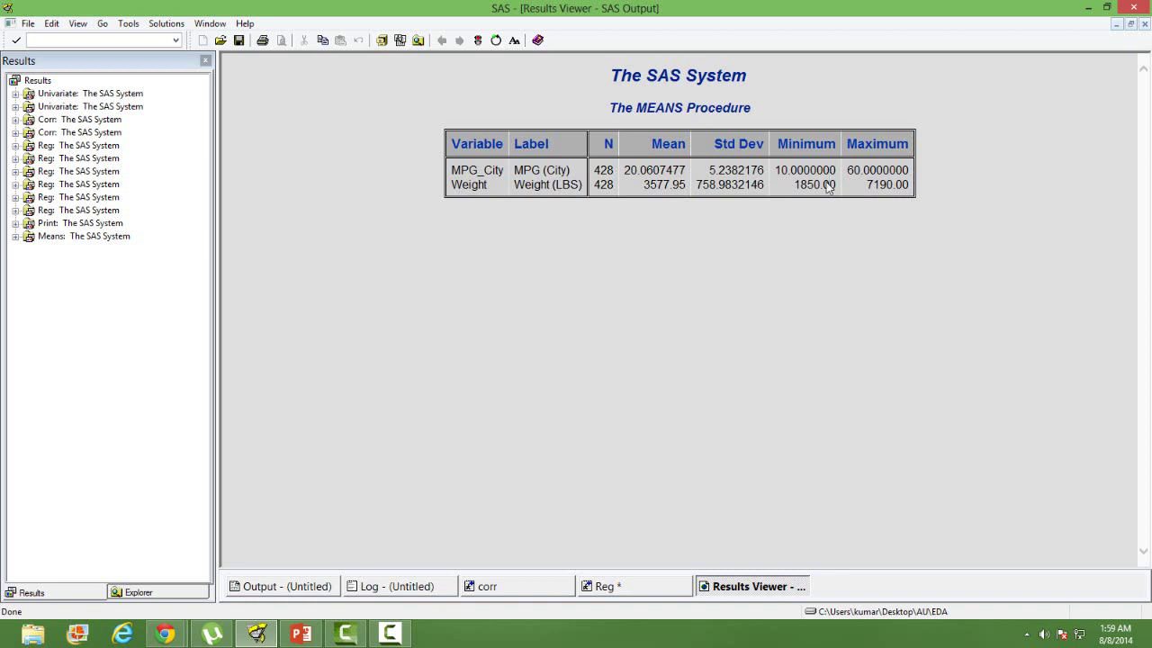
Return to the Reg program and add the nmiss option to the PROC MEANS statement
click(642, 584)
click(517, 456)
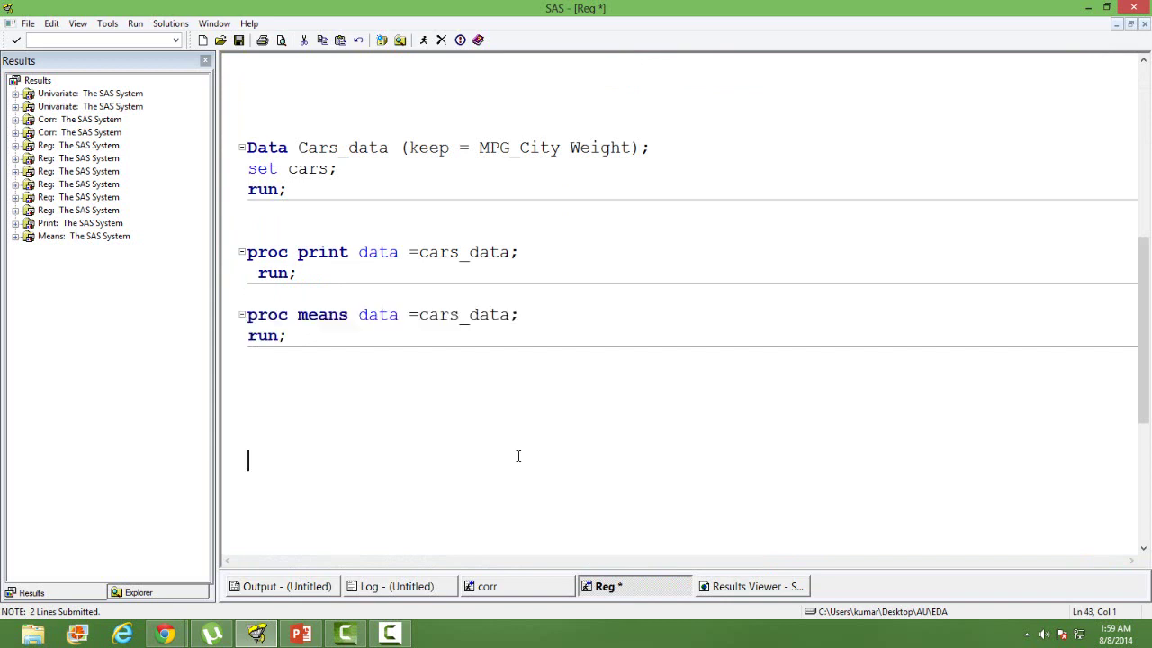
click(392, 376)
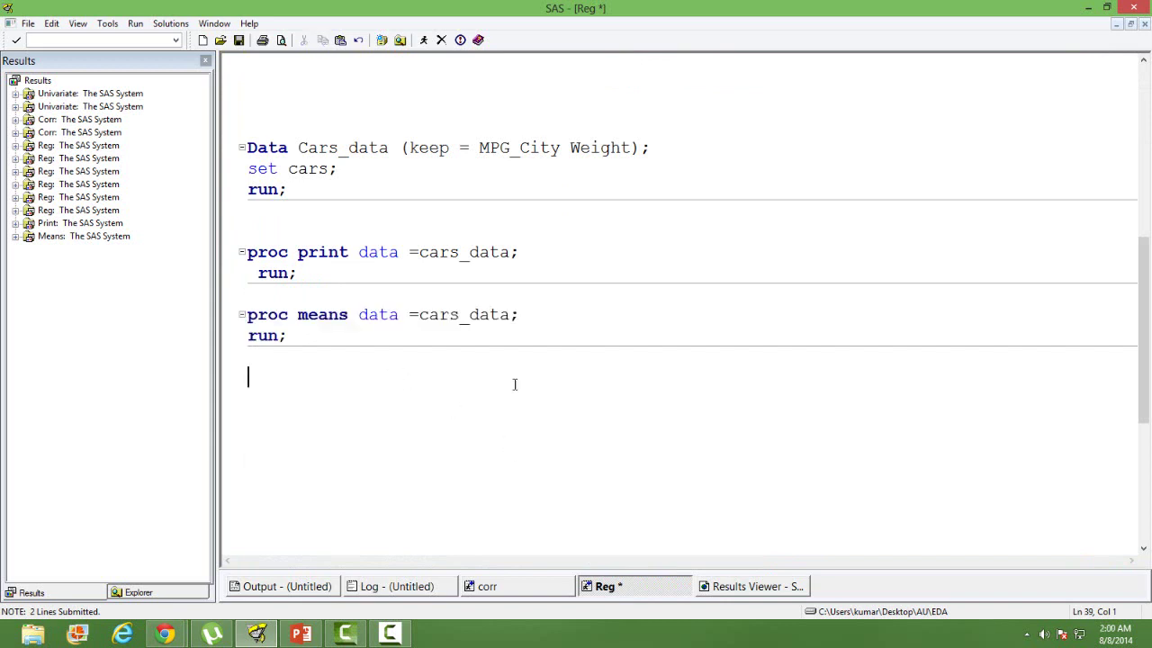
click(513, 314)
text(nmiss)
Submit the PROC MEANS block with nmiss and view its missing-value output
click(381, 378)
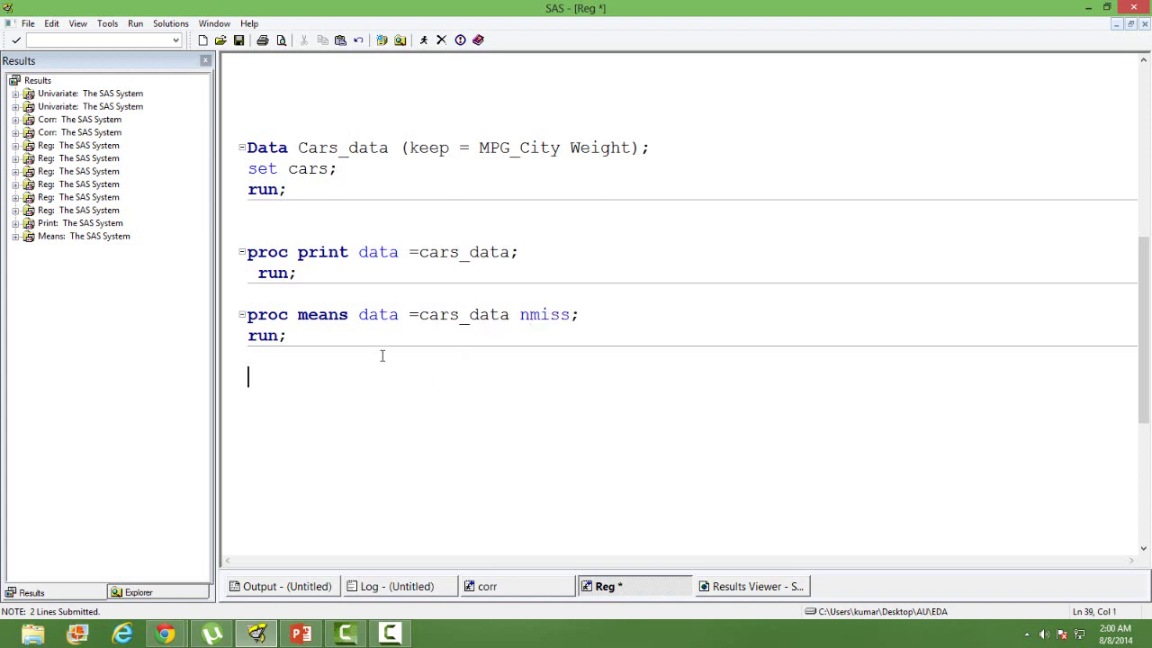
shift+click(265, 297)
click(425, 39)
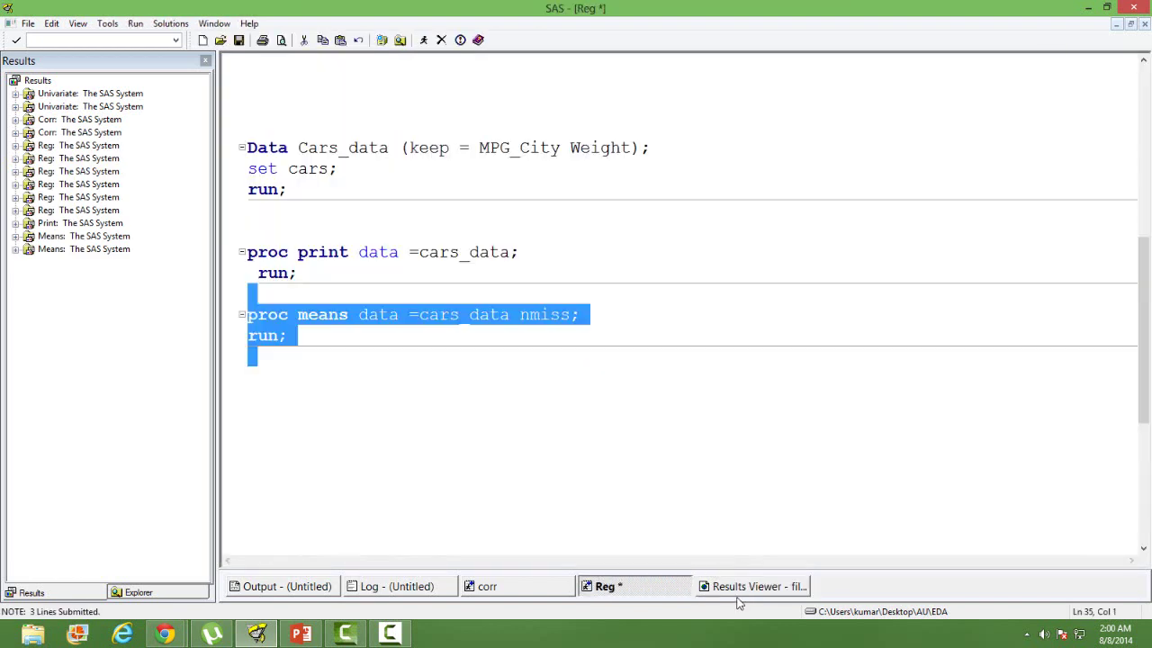
click(753, 586)
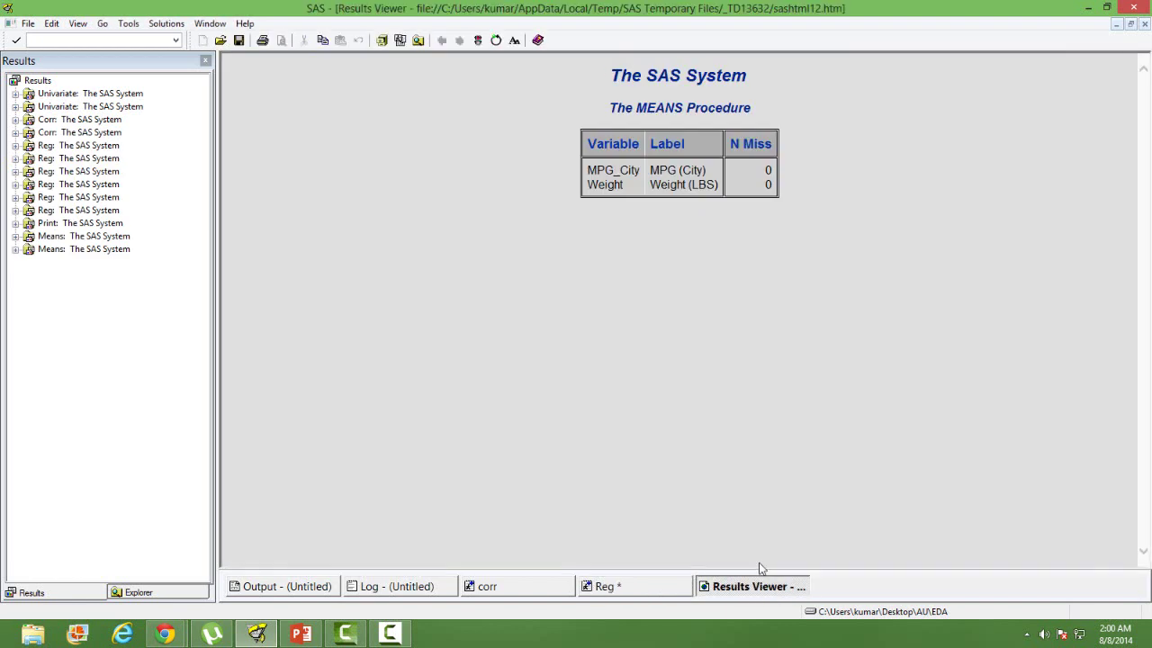
Close the results window showing the missing-value table
click(642, 590)
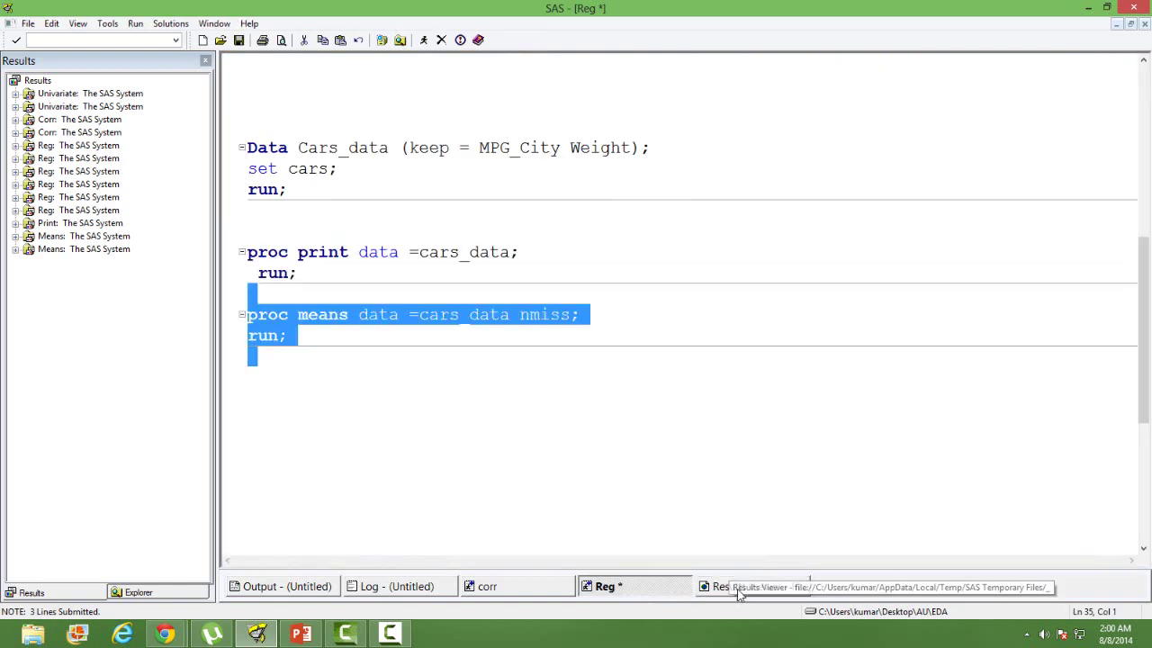
click(738, 589)
right_click(737, 589)
click(771, 556)
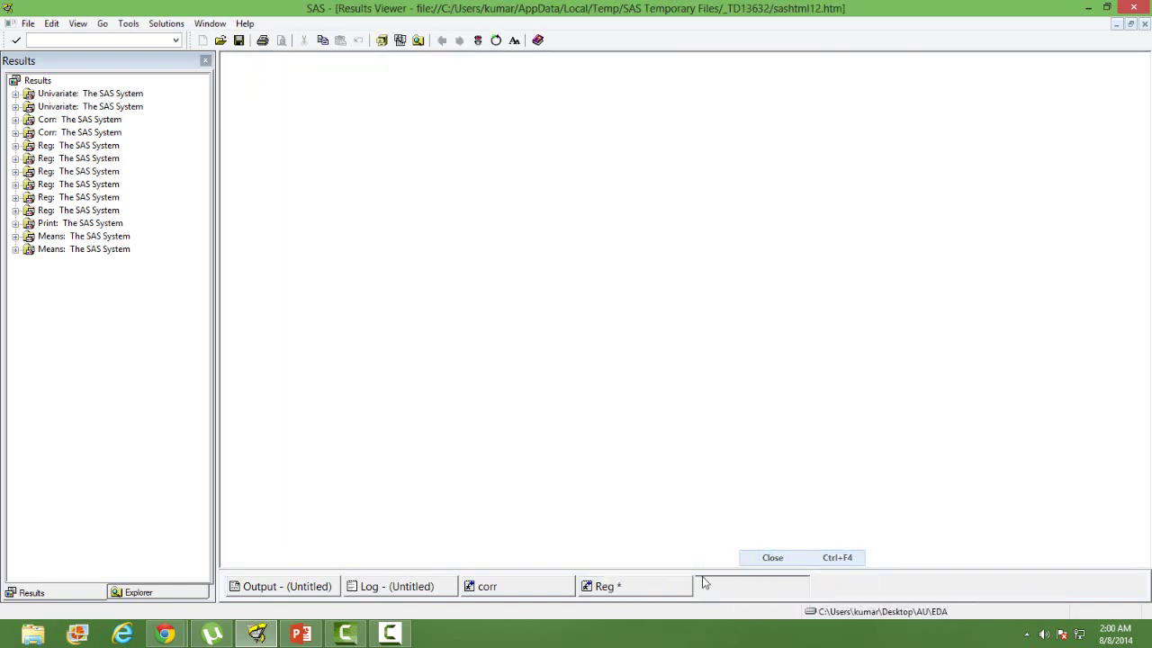
Write a PROC UNIVARIATE statement for cars_data with weight as the analysis variable below the PROC MEANS block
click(401, 396)
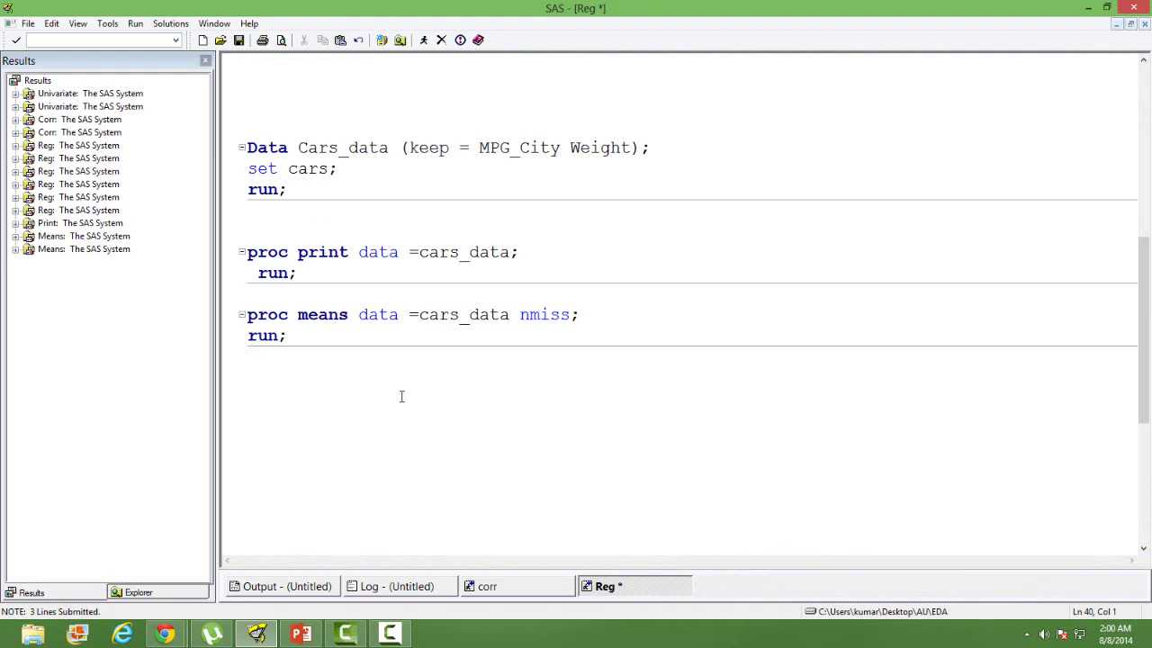
text(proc univariate data=)
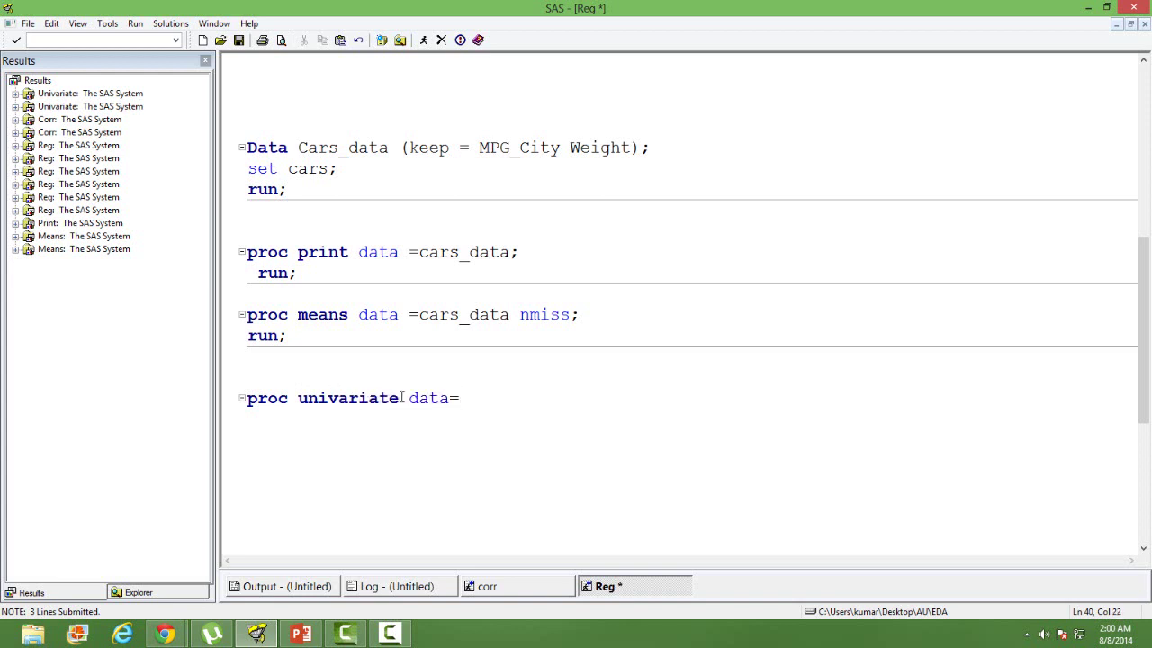
text(cars_data;)
key(Return)
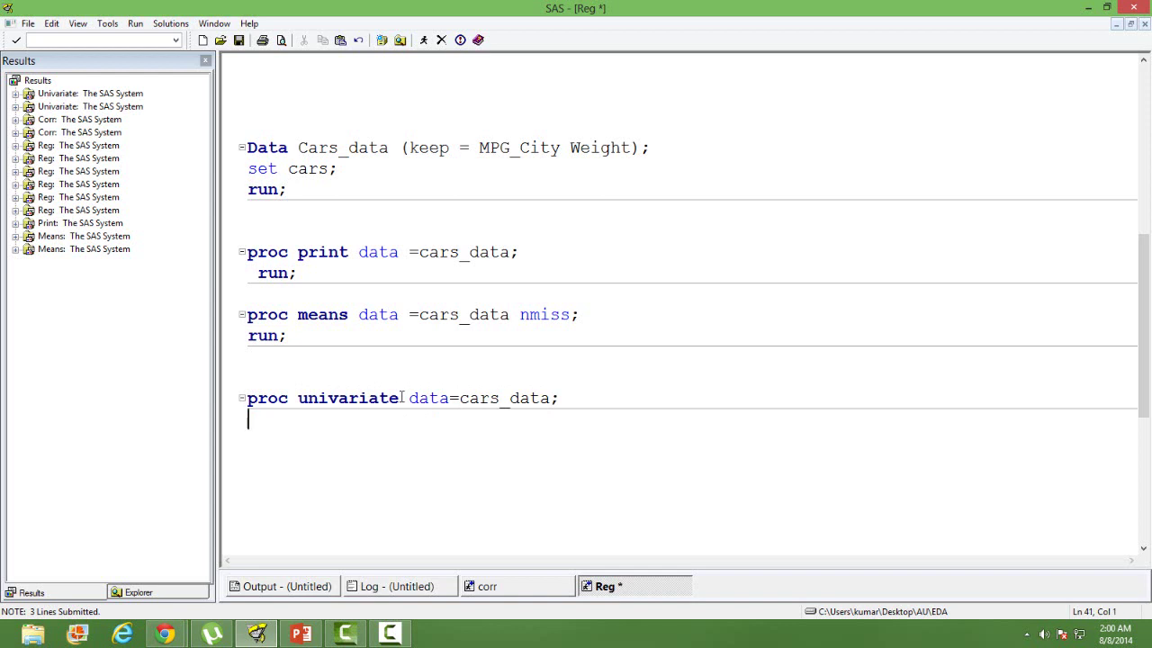
text(var )
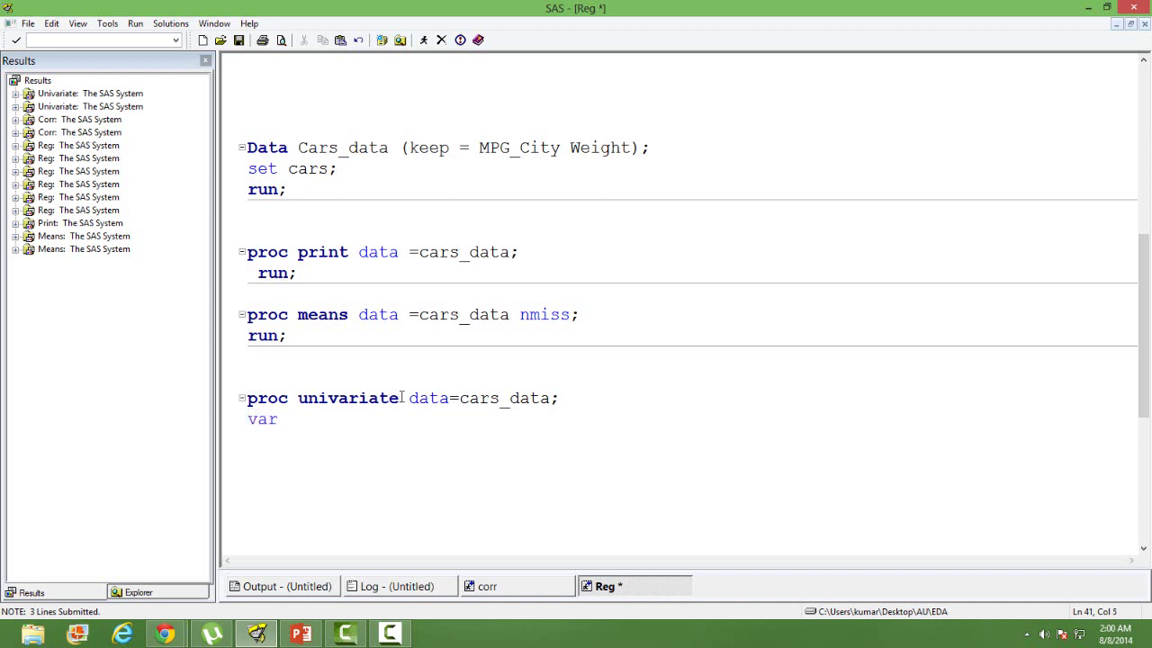
text(weight;)
key(Return)
End the PROC UNIVARIATE block with run and quit statements
text(run)
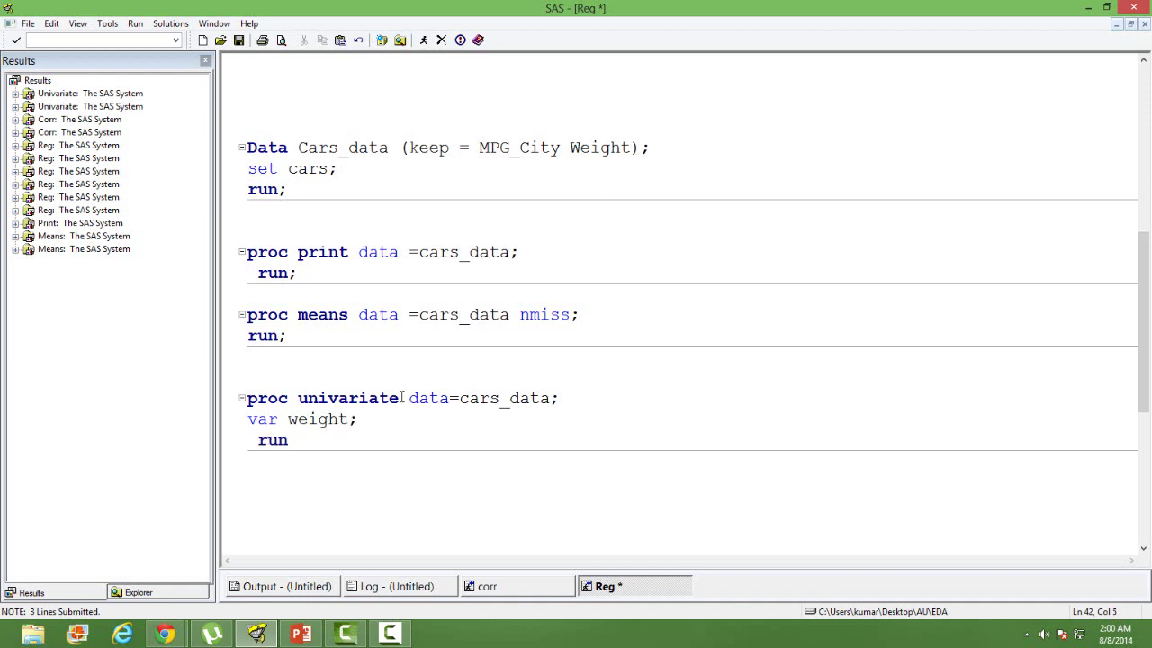
text(;)
key(Return)
text(qui)
key(BackSpace)
key(BackSpace)
key(BackSpace)
text(quit;)
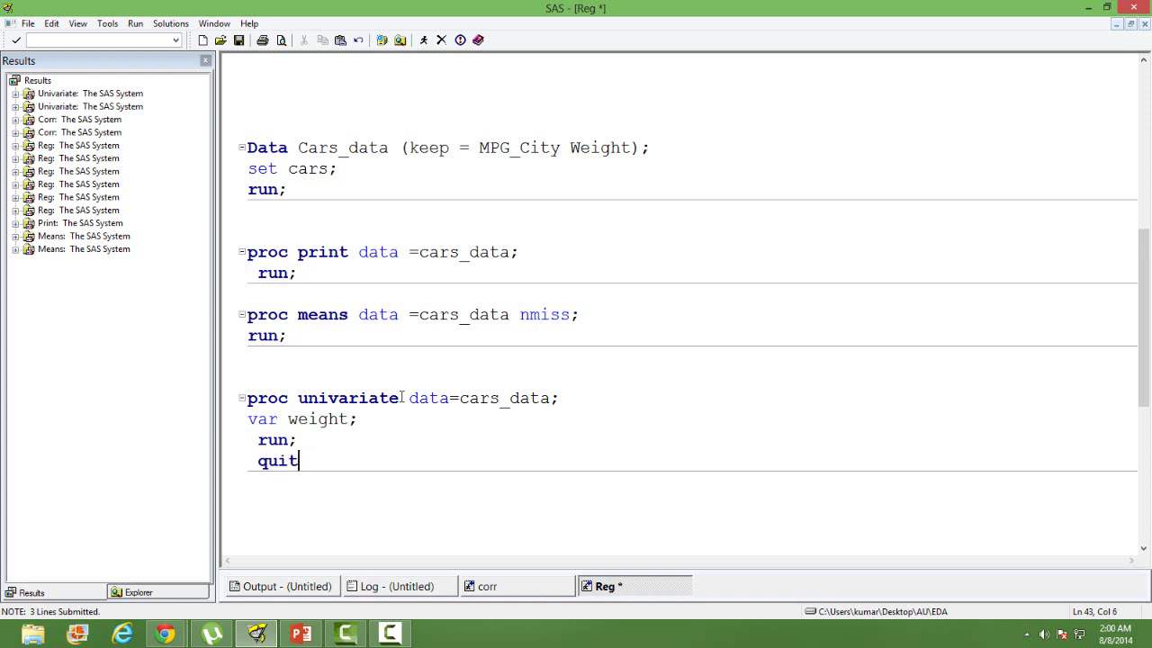
key(Return)
Submit only the PROC UNIVARIATE block for the weight variable
key(shift+Up)
key(shift+Up)
key(shift+Up)
key(shift+Up)
key(shift+Up)
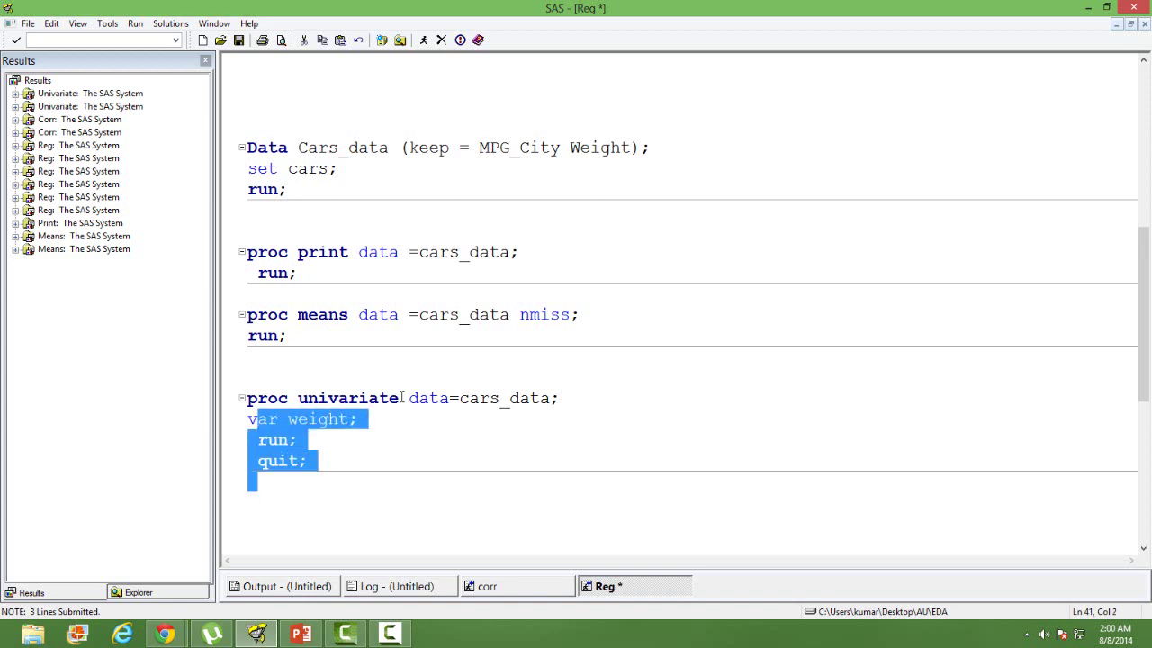
click(423, 40)
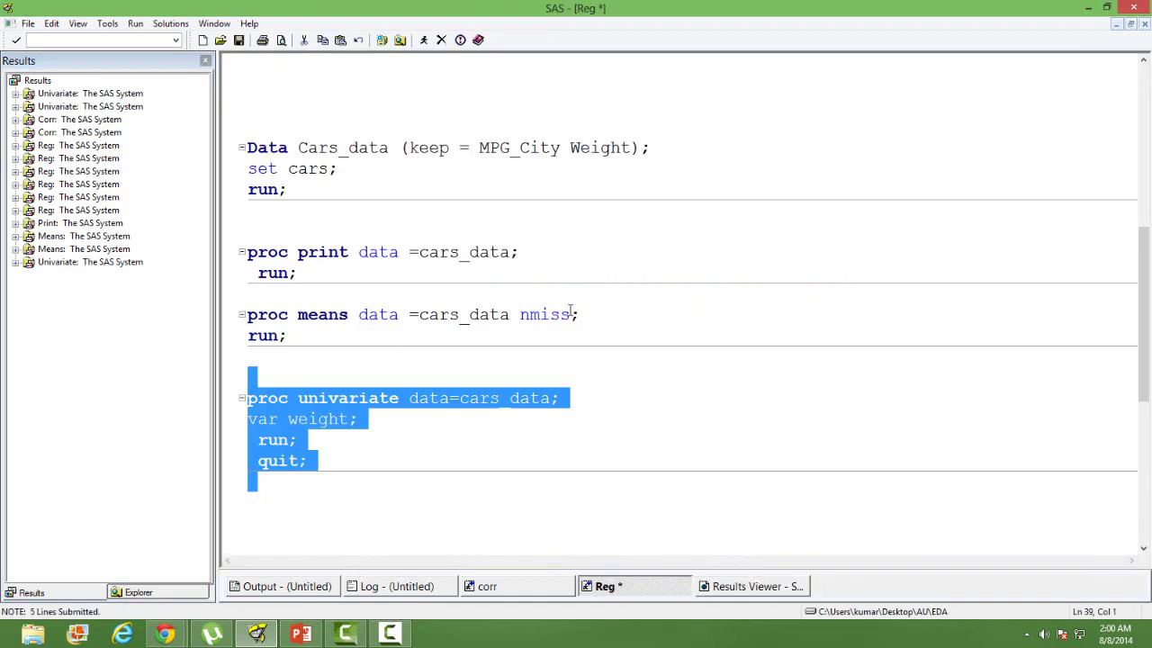
Review the univariate results for weight, from the moments and basic statistical measures down to the quantiles and extreme observations
click(769, 586)
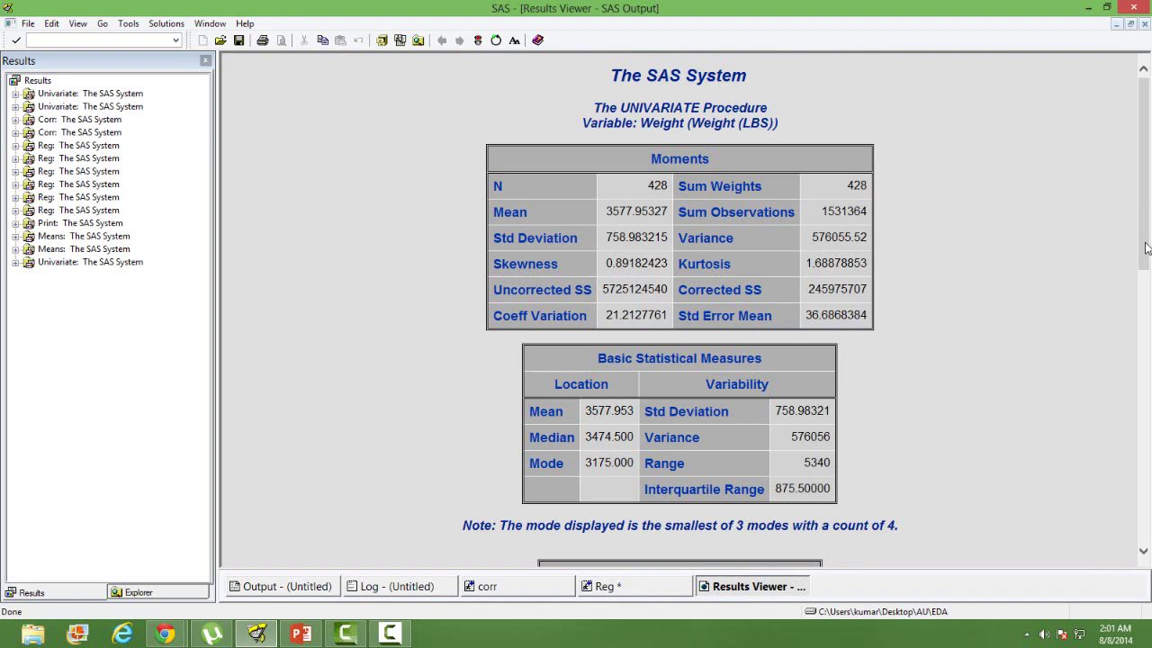
mouse_move(1146, 248)
mouse_down()
mouse_move(1130, 409)
mouse_move(1091, 553)
mouse_up()
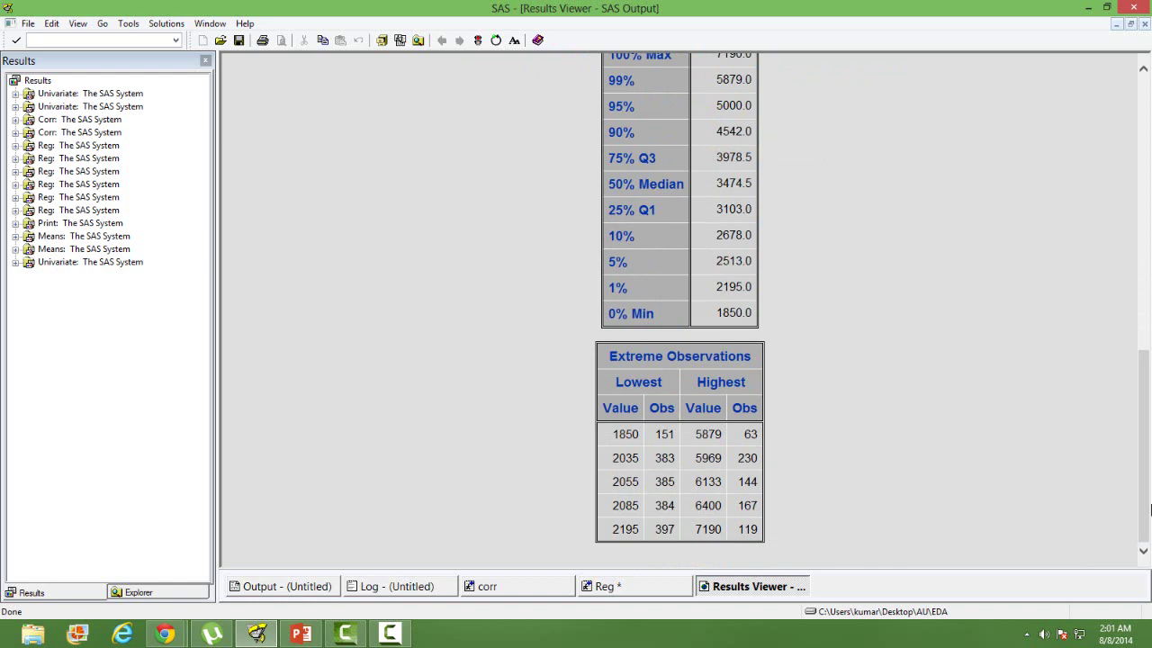
drag(1149, 526, 1149, 230)
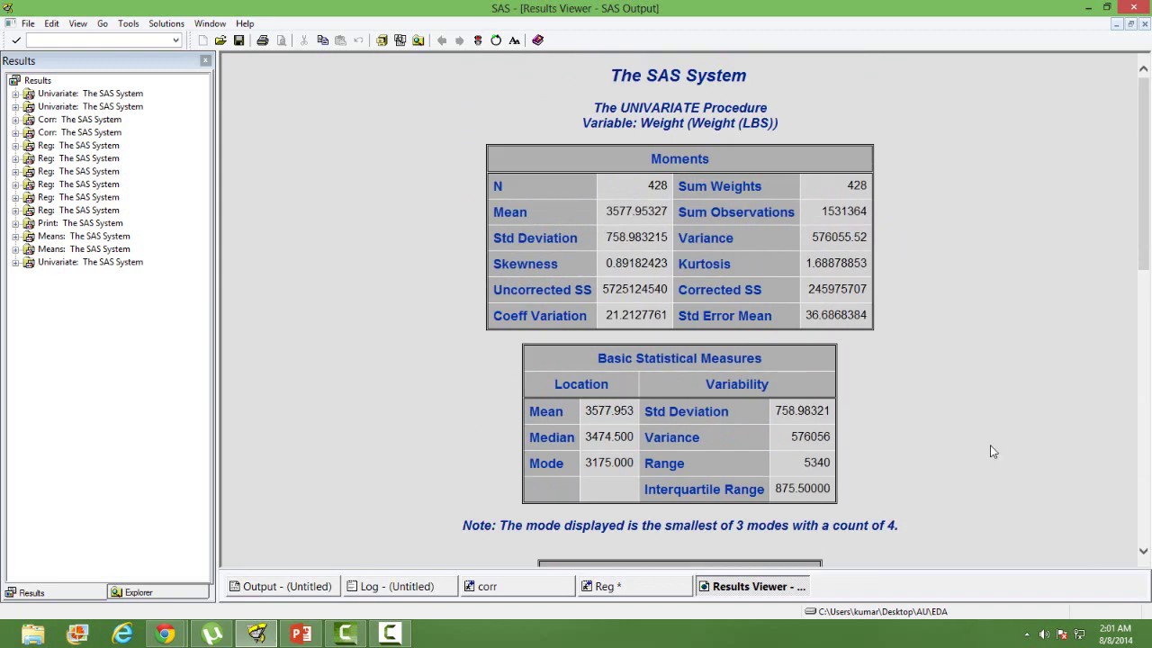
drag(1147, 251, 1147, 527)
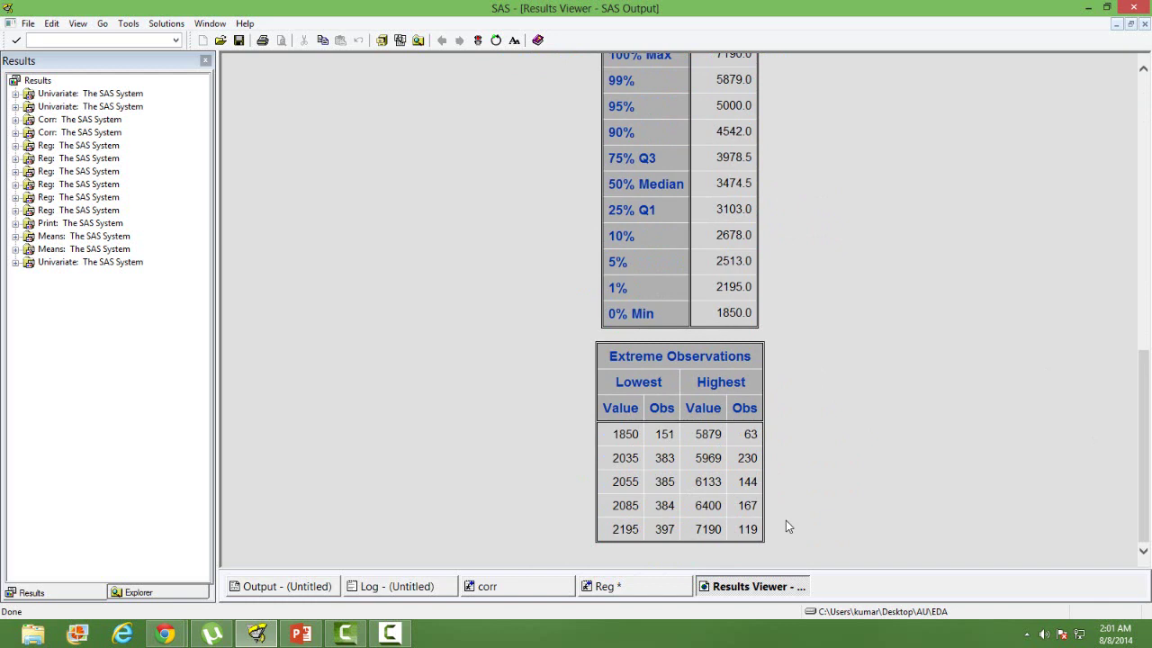
Add a histogram statement for weight after the var line of the PROC UNIVARIATE block in the Reg program
click(634, 589)
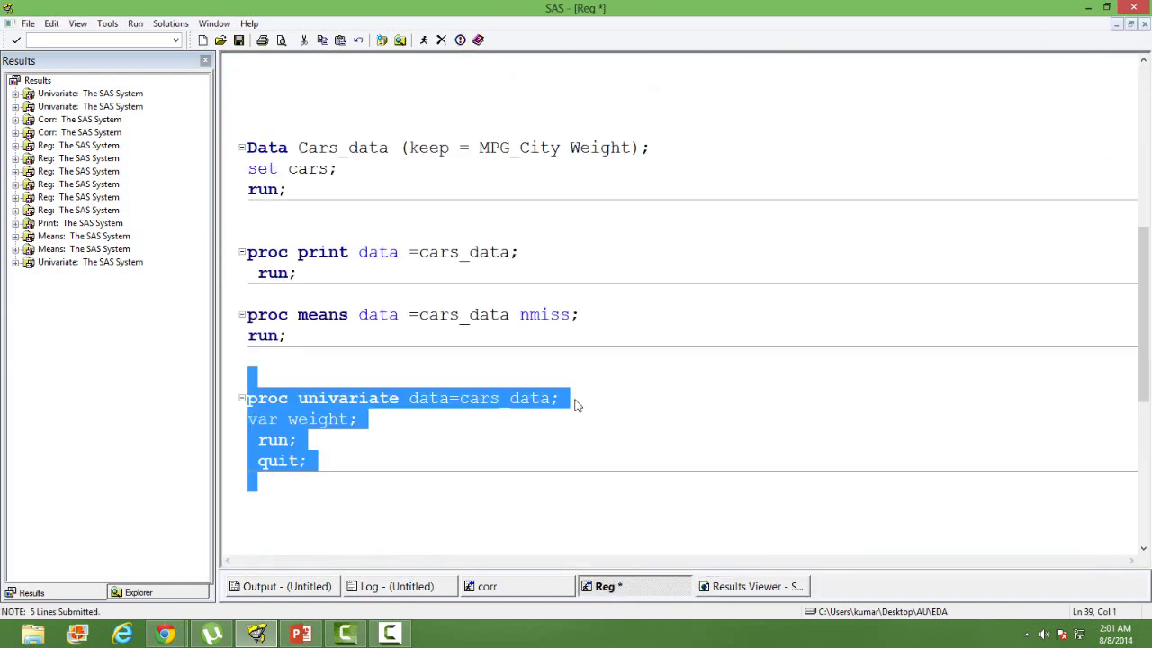
click(438, 474)
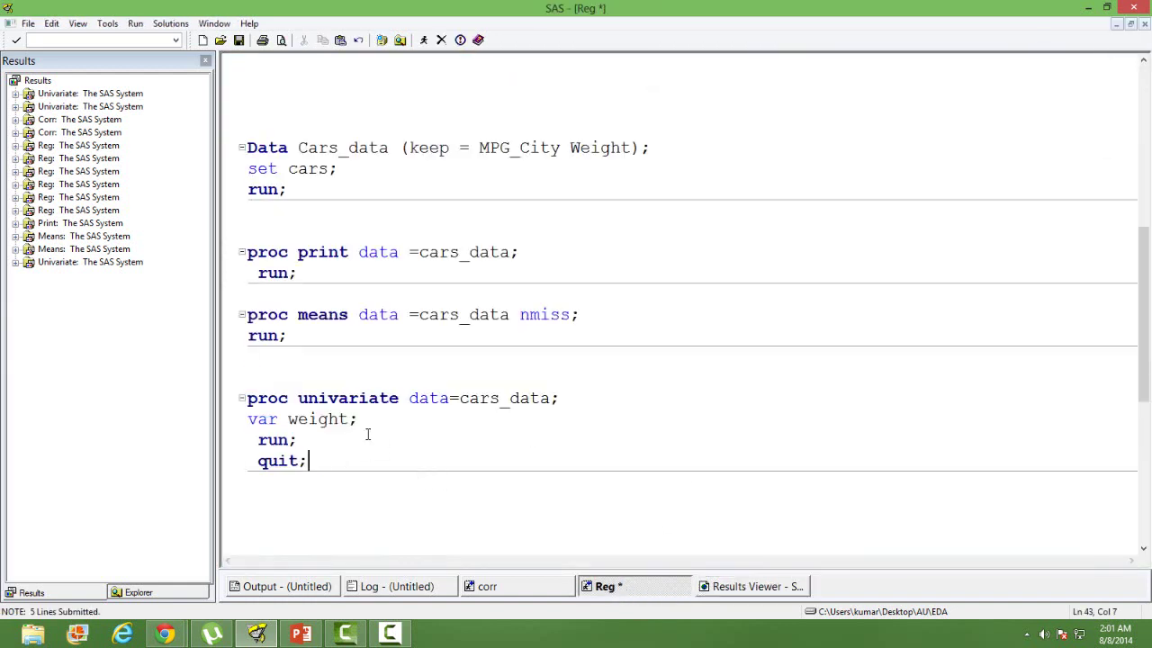
key(Return)
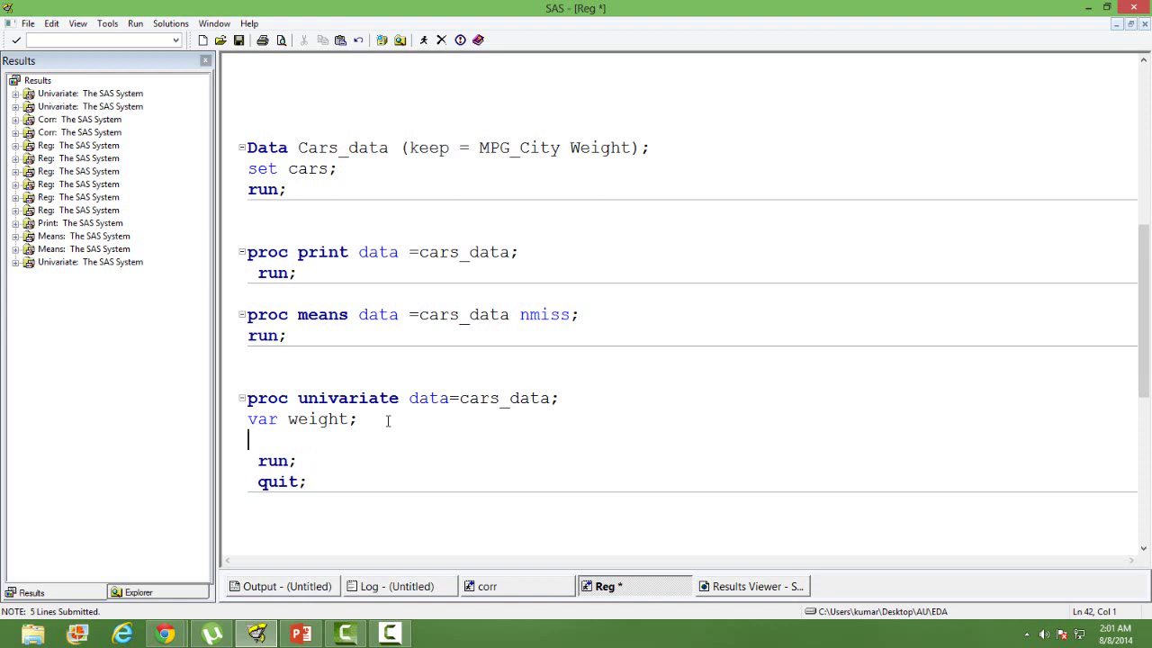
text(histogra)
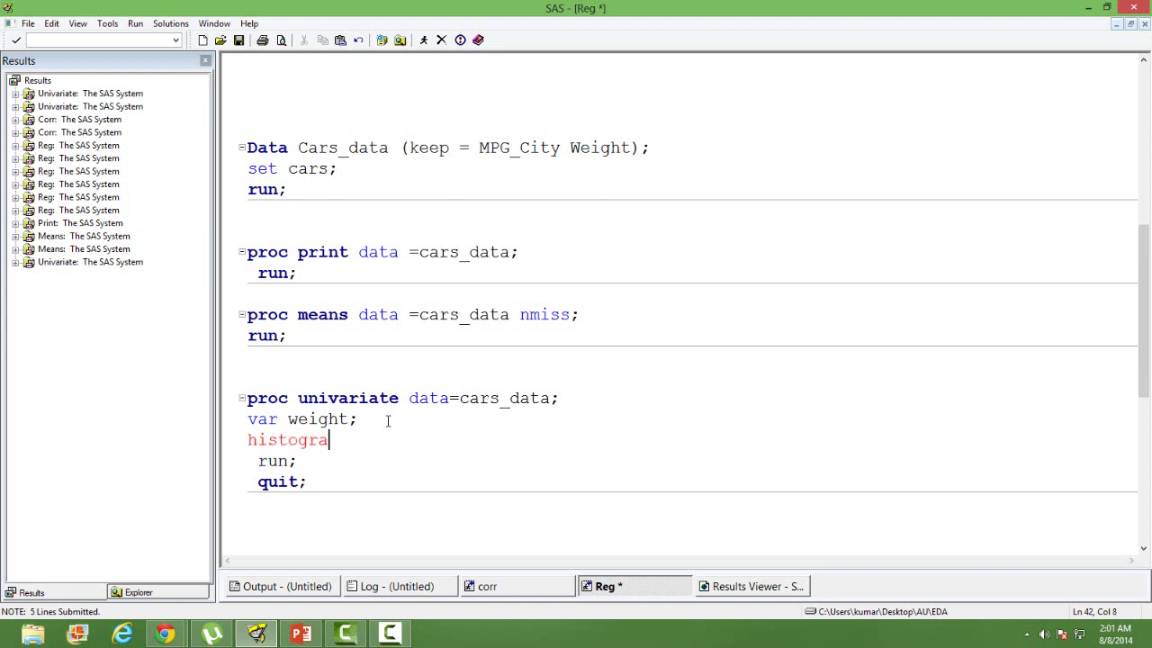
text(m weight;)
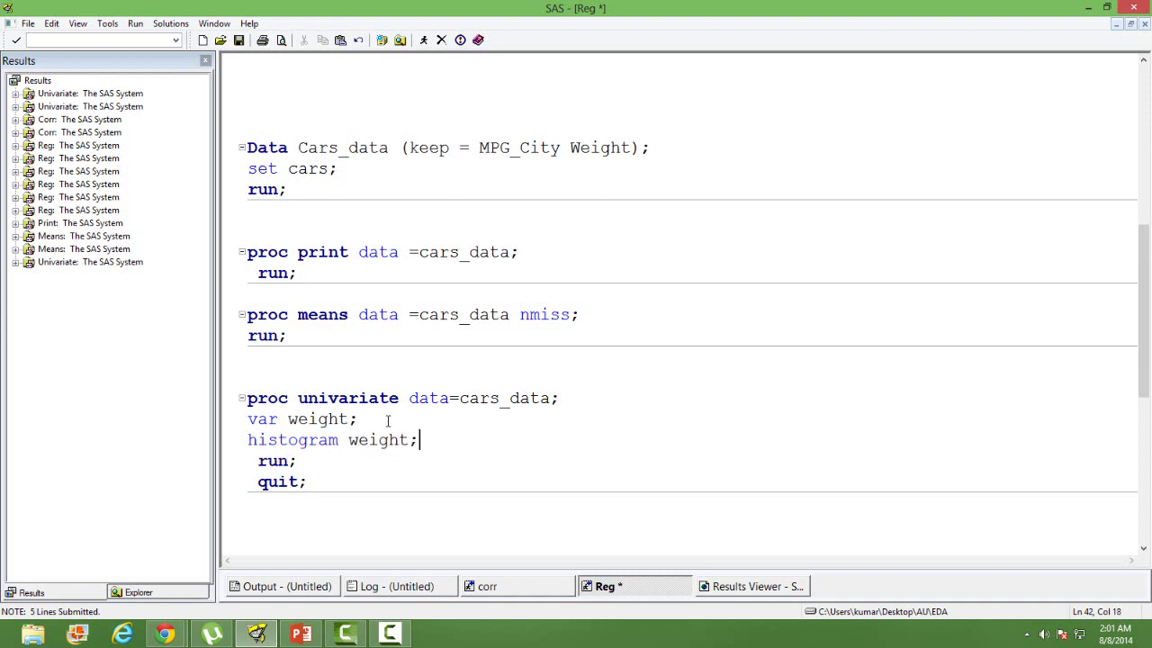
Submit only the PROC UNIVARIATE block containing the weight histogram statement
click(365, 509)
shift+click(268, 370)
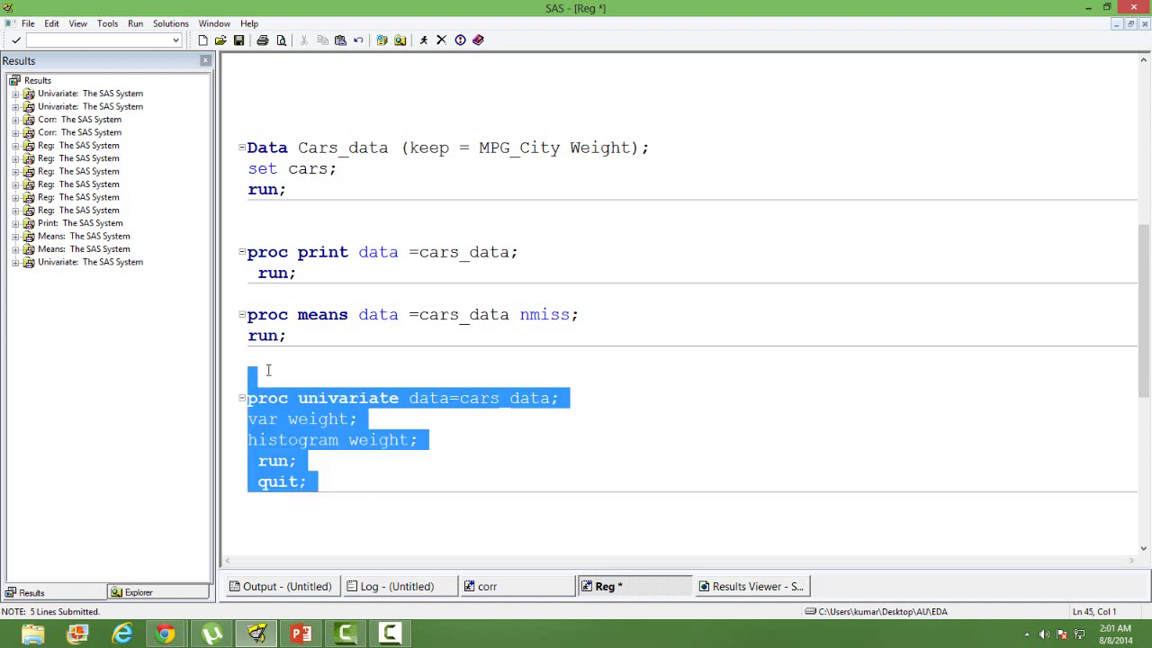
click(425, 40)
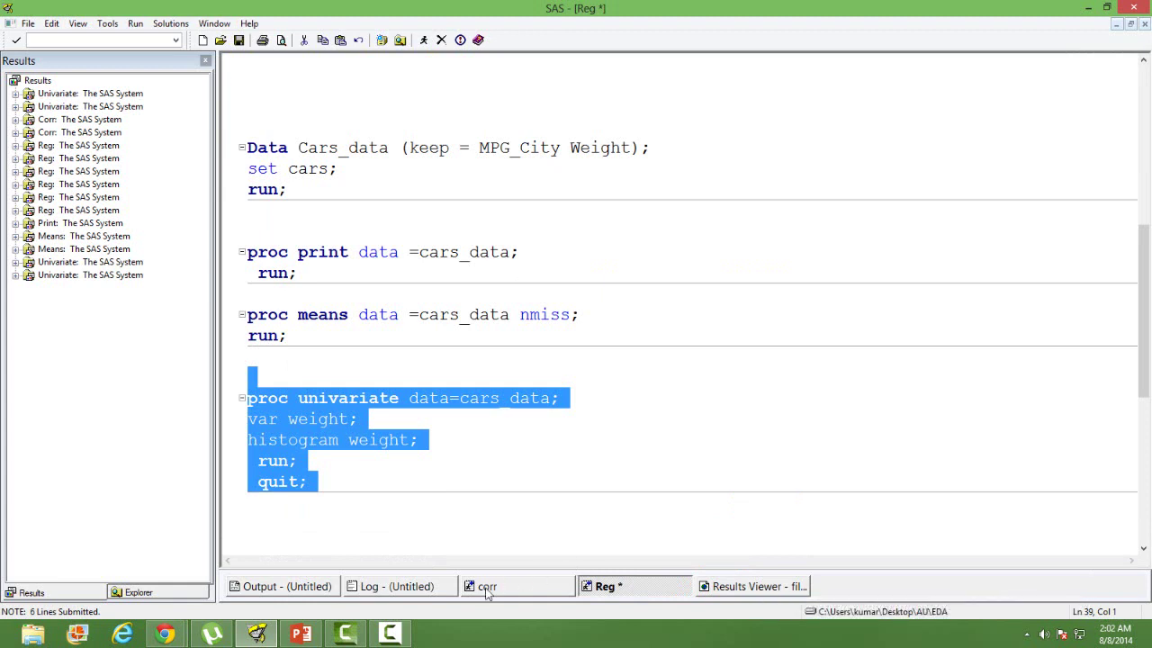
Check the log, examine the weight histogram at the end of the univariate results, and close the results window
click(415, 586)
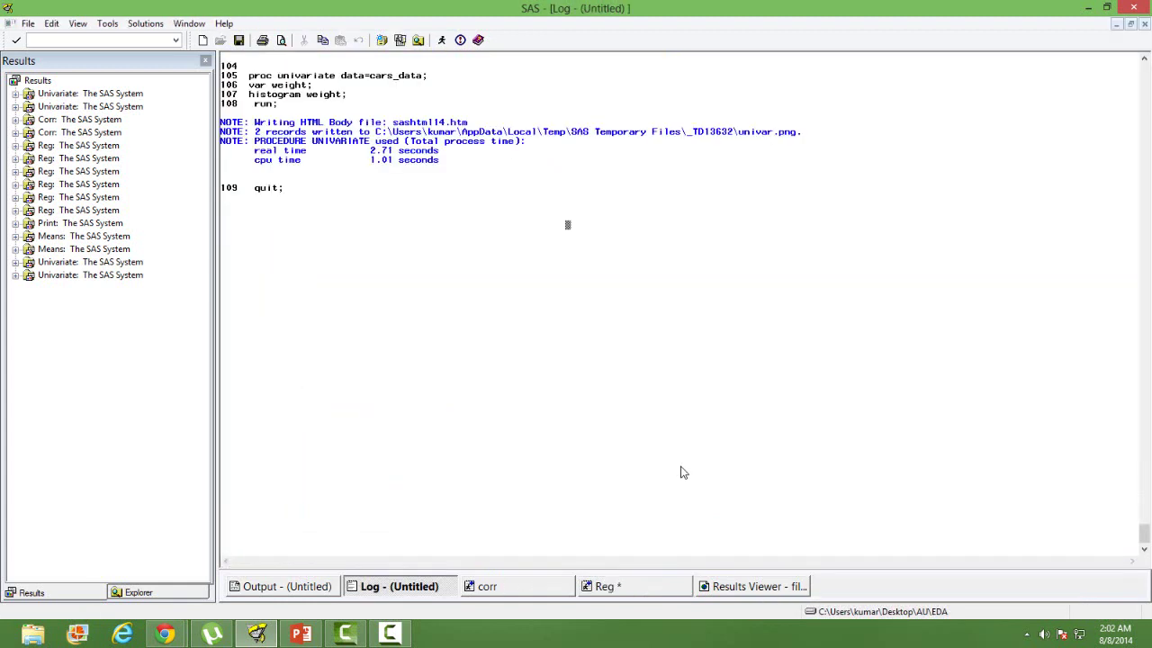
click(738, 586)
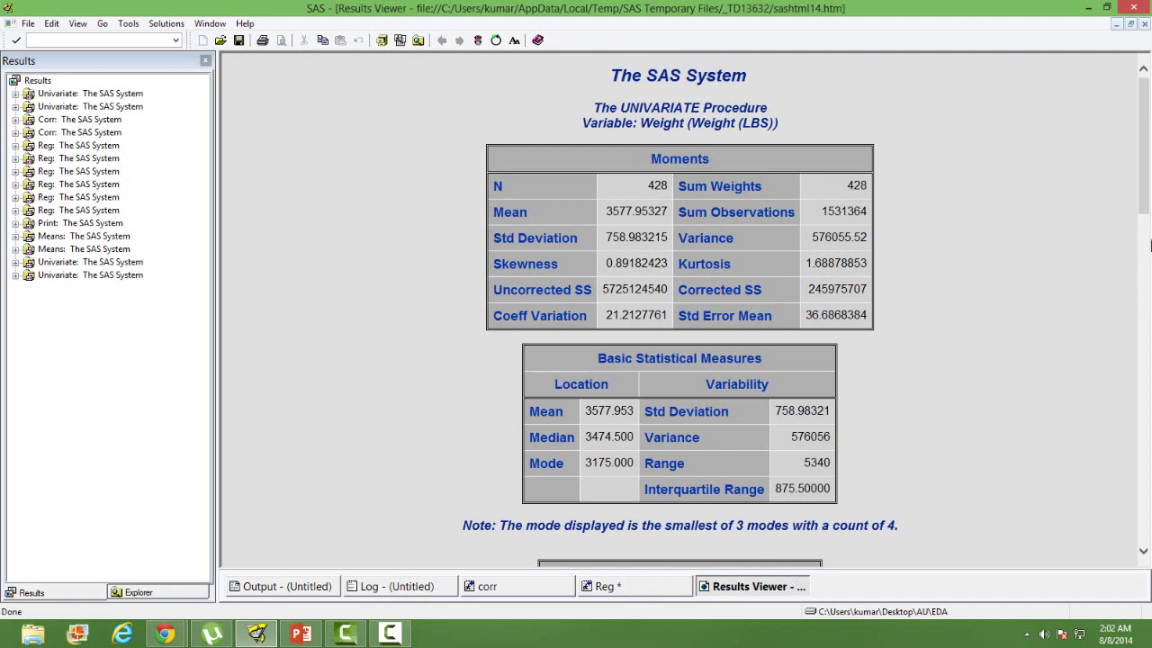
drag(1144, 187, 1112, 565)
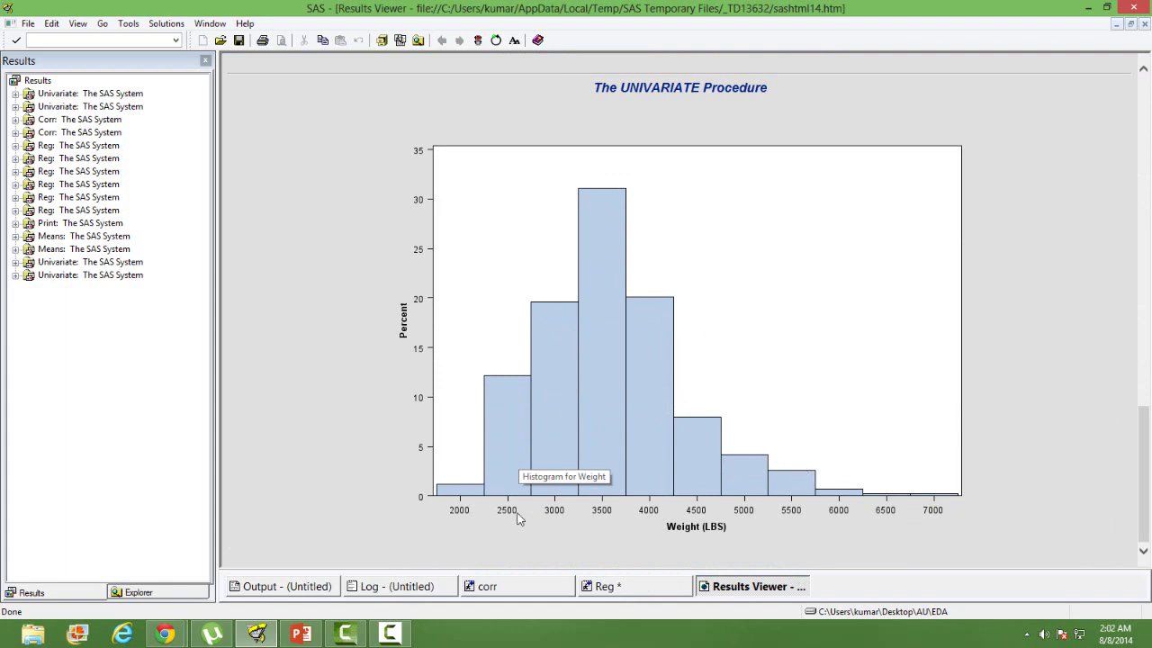
right_click(731, 592)
click(778, 560)
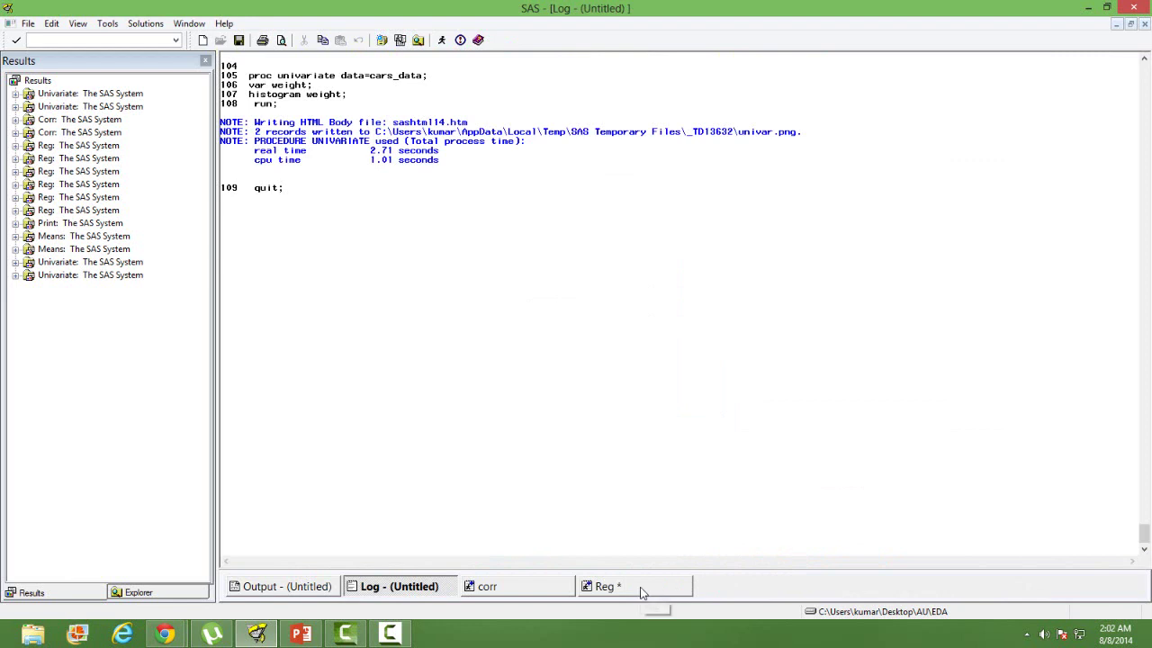
Replace weight with MPG_City in both the var and histogram statements of the PROC UNIVARIATE block
click(655, 588)
click(502, 490)
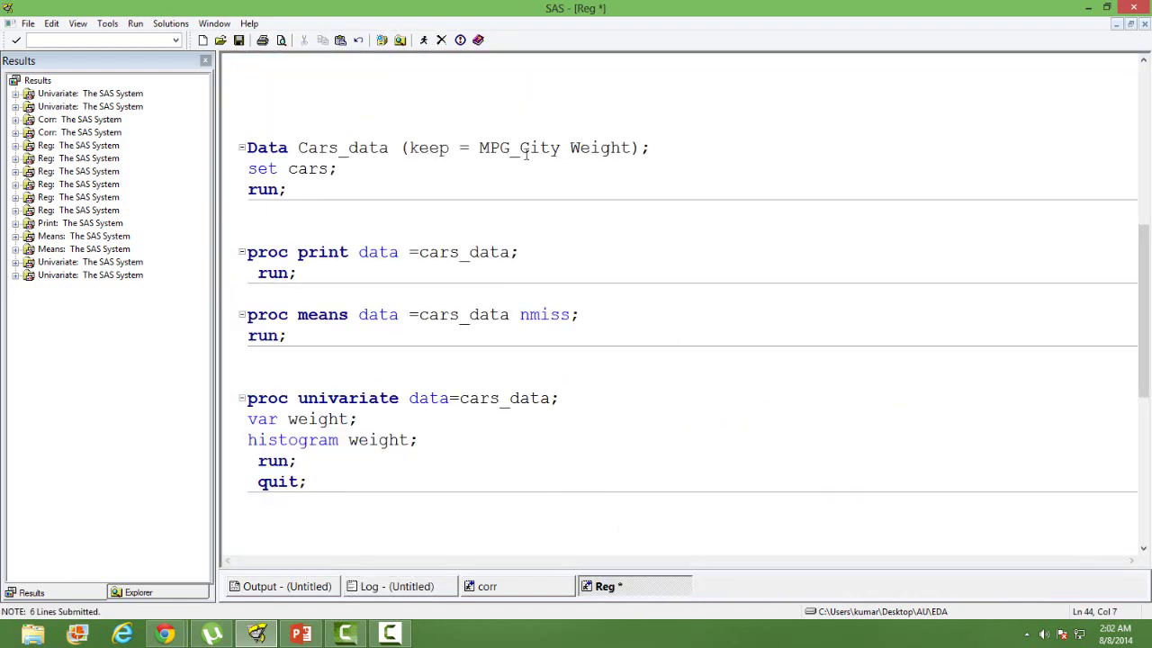
double_click(526, 151)
key(ctrl+c)
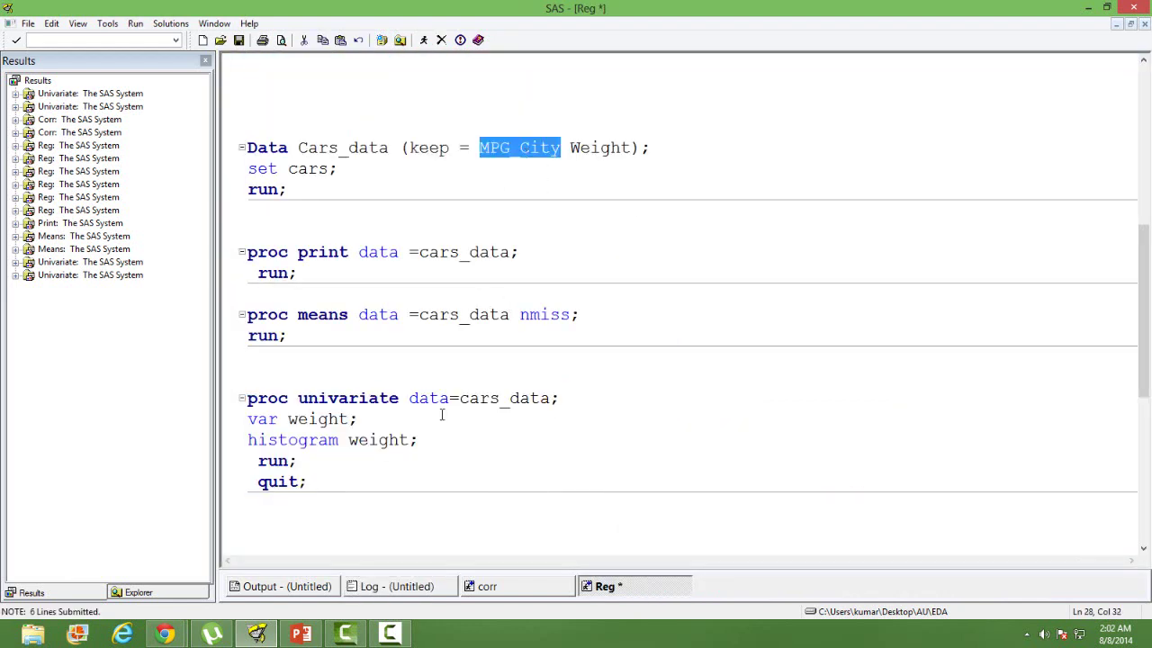
double_click(342, 418)
key(ctrl+v)
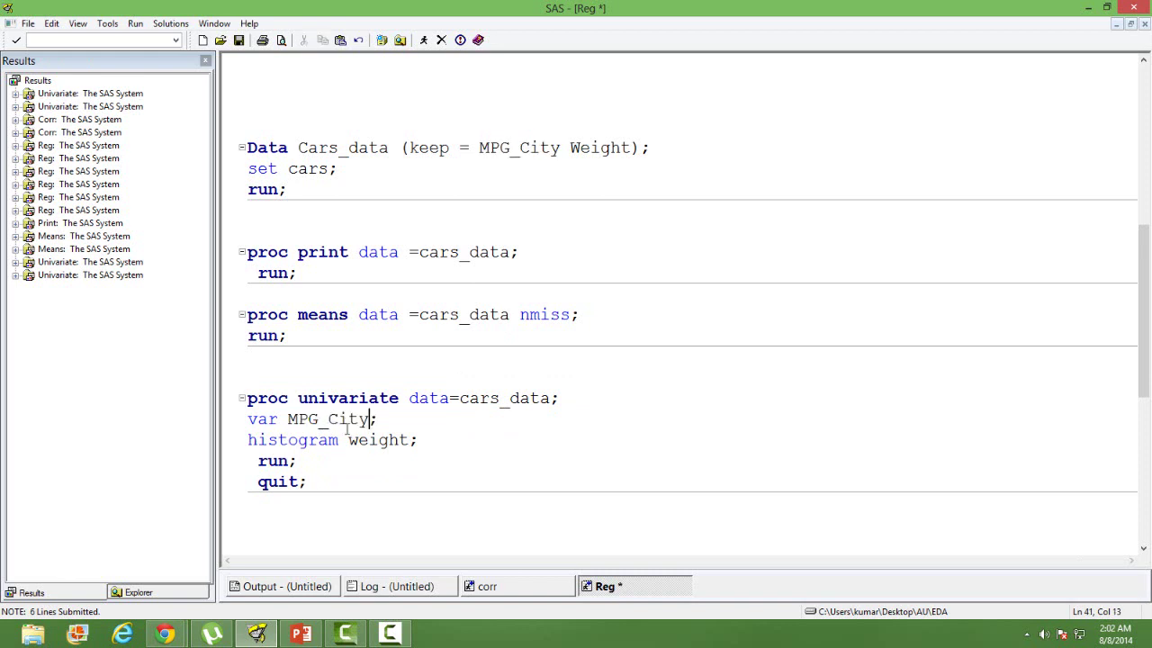
double_click(397, 440)
key(ctrl+v)
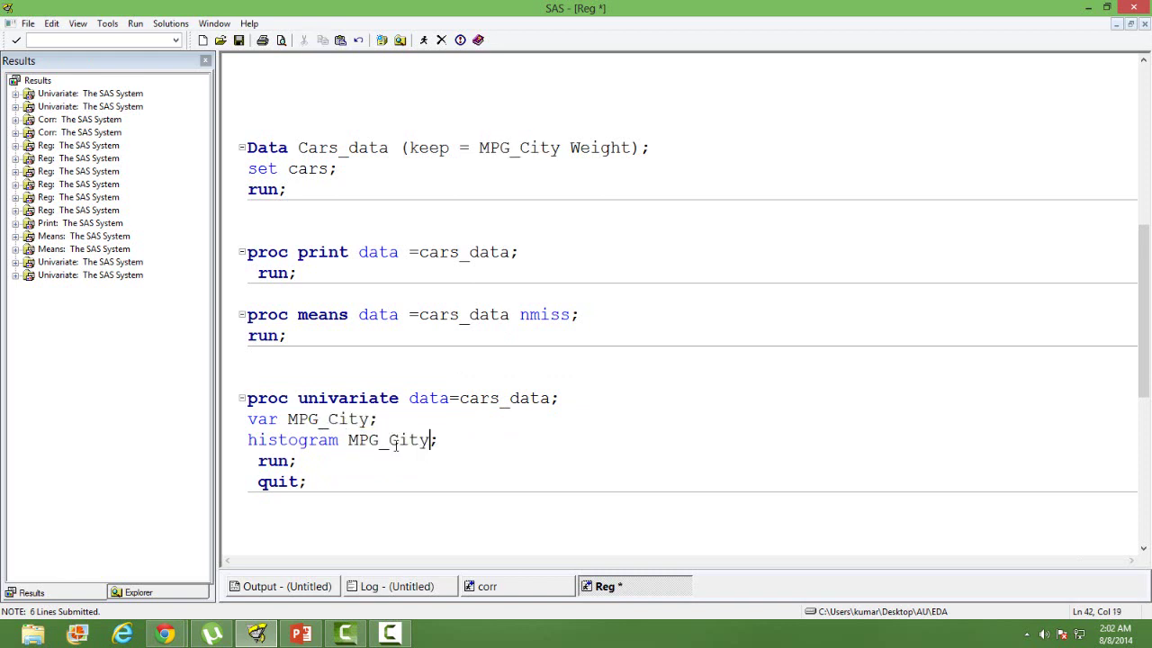
Submit only the PROC UNIVARIATE block for MPG_City
key(Down)
shift+click(259, 378)
click(427, 44)
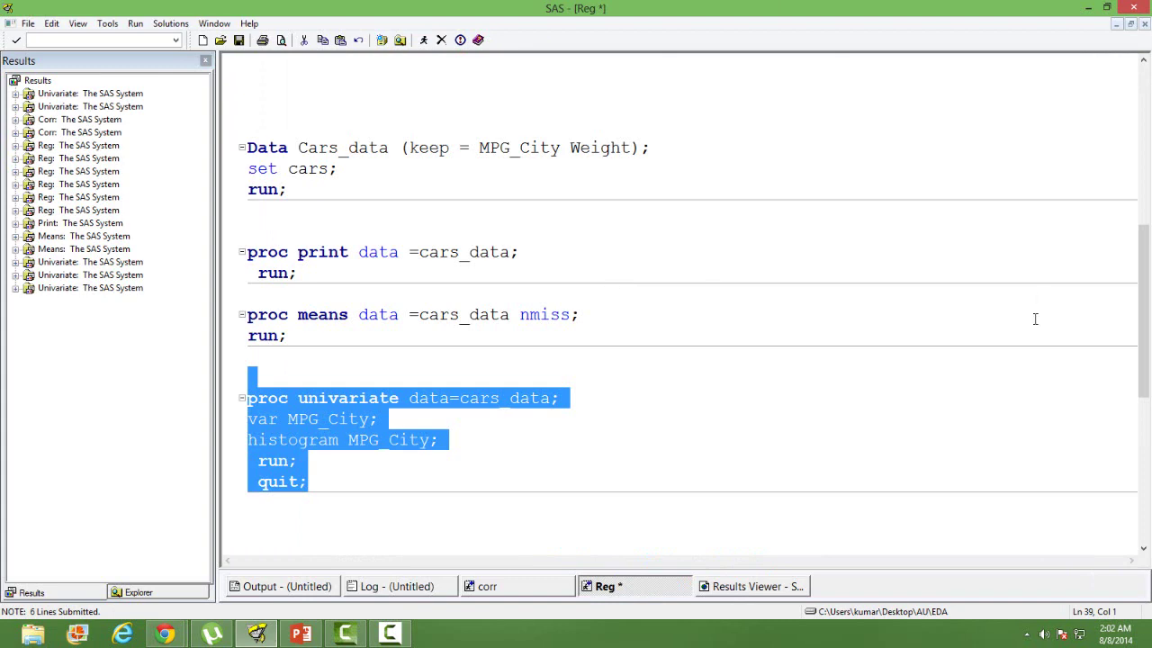
Examine the MPG_City univariate statistics and histogram, and close the results window
click(791, 587)
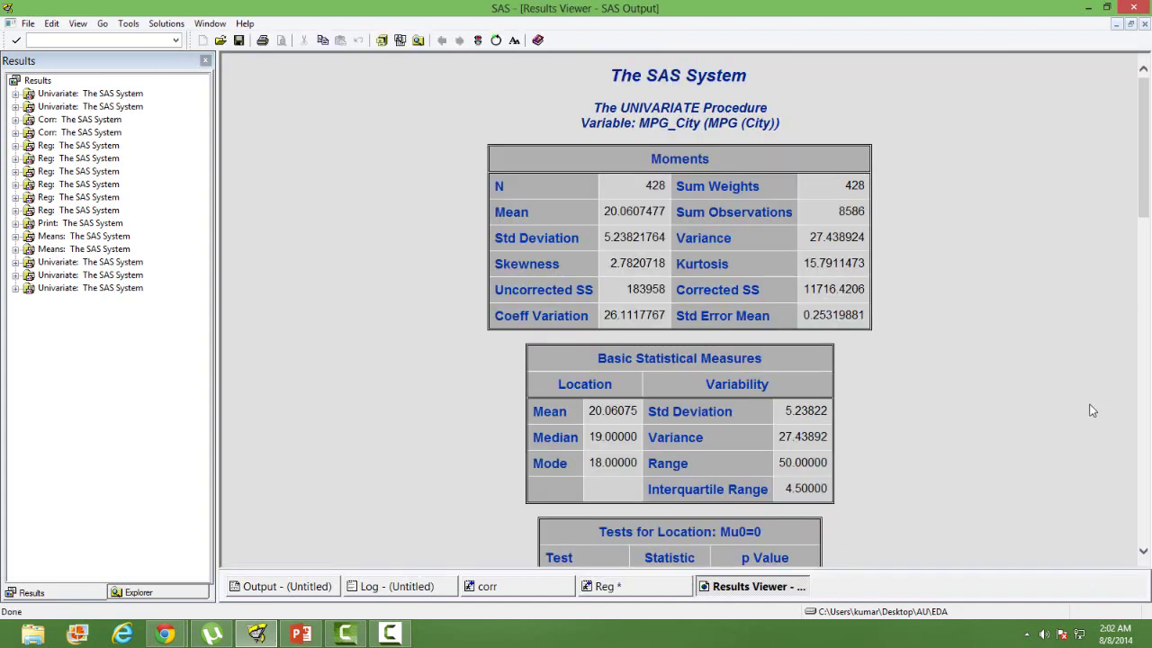
drag(1144, 215, 1120, 567)
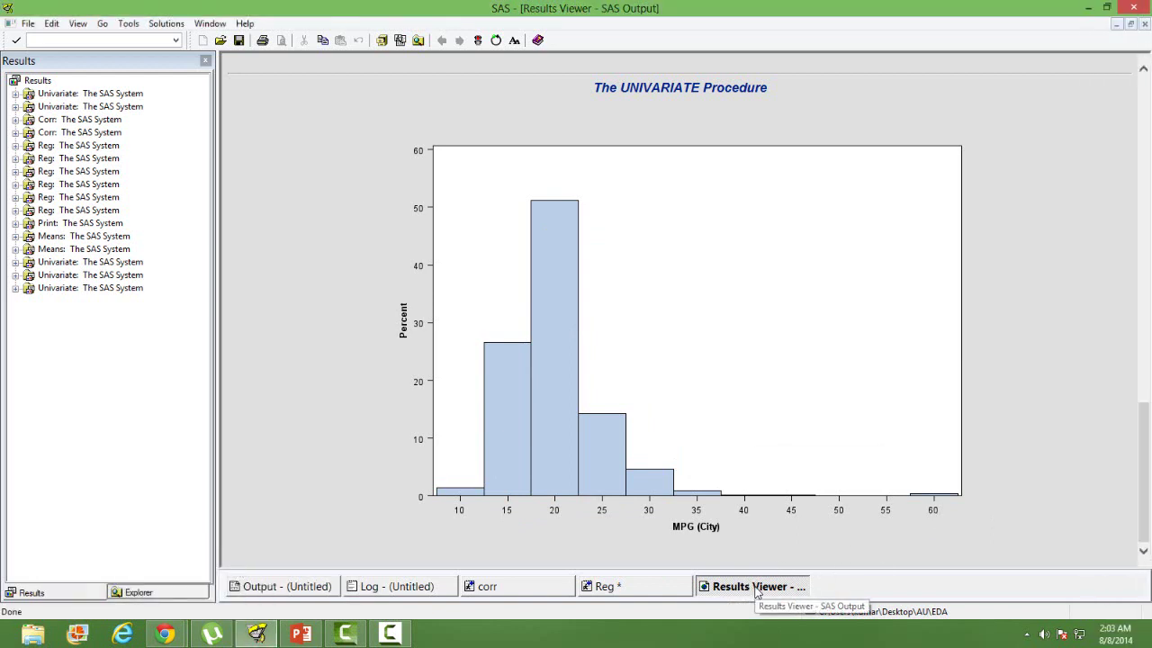
right_click(756, 590)
click(797, 553)
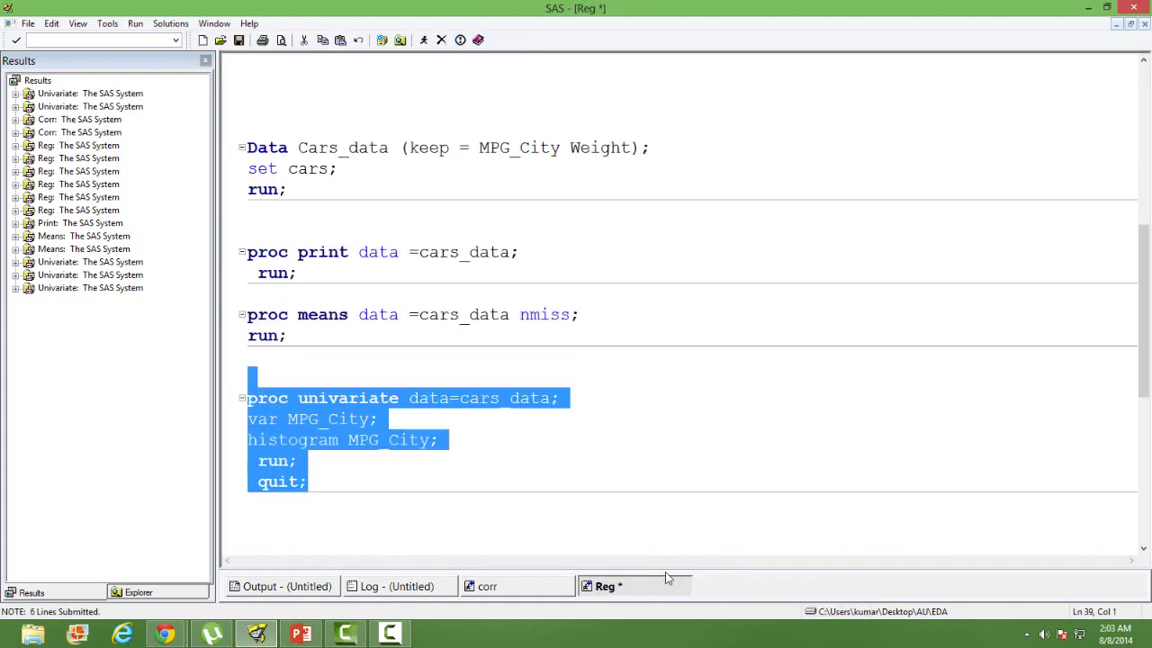
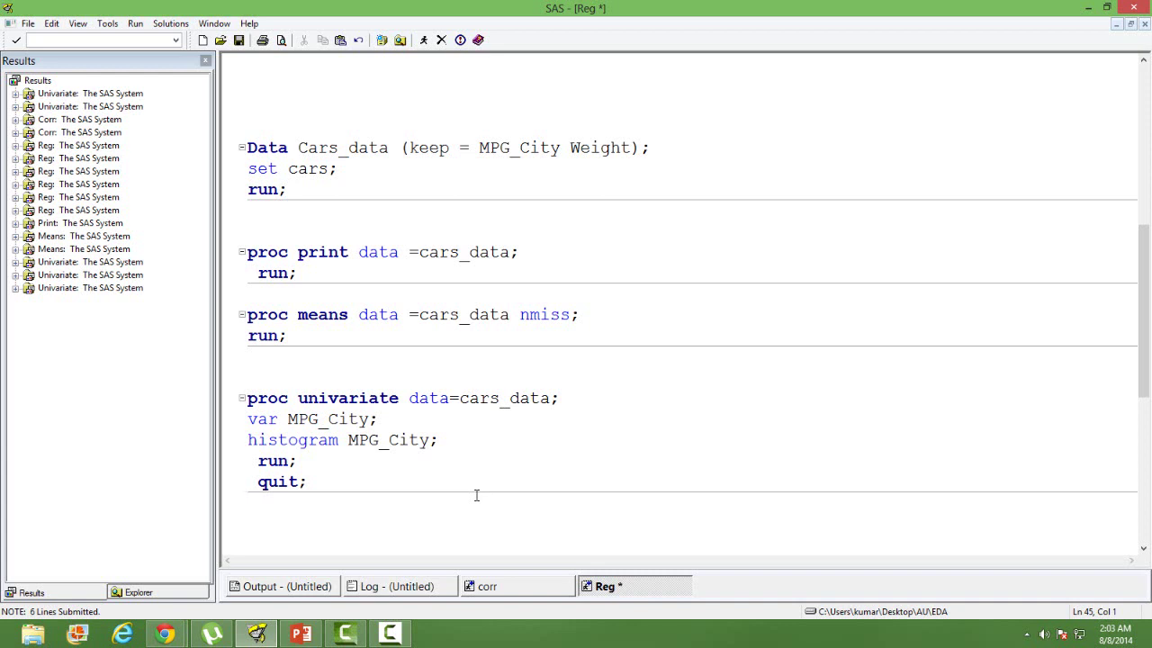
Write a PROC CORR block for cars_data, ending with a run statement, below the PROC UNIVARIATE block
key(Return)
key(Return)
scroll(1145, 551, down, 8)
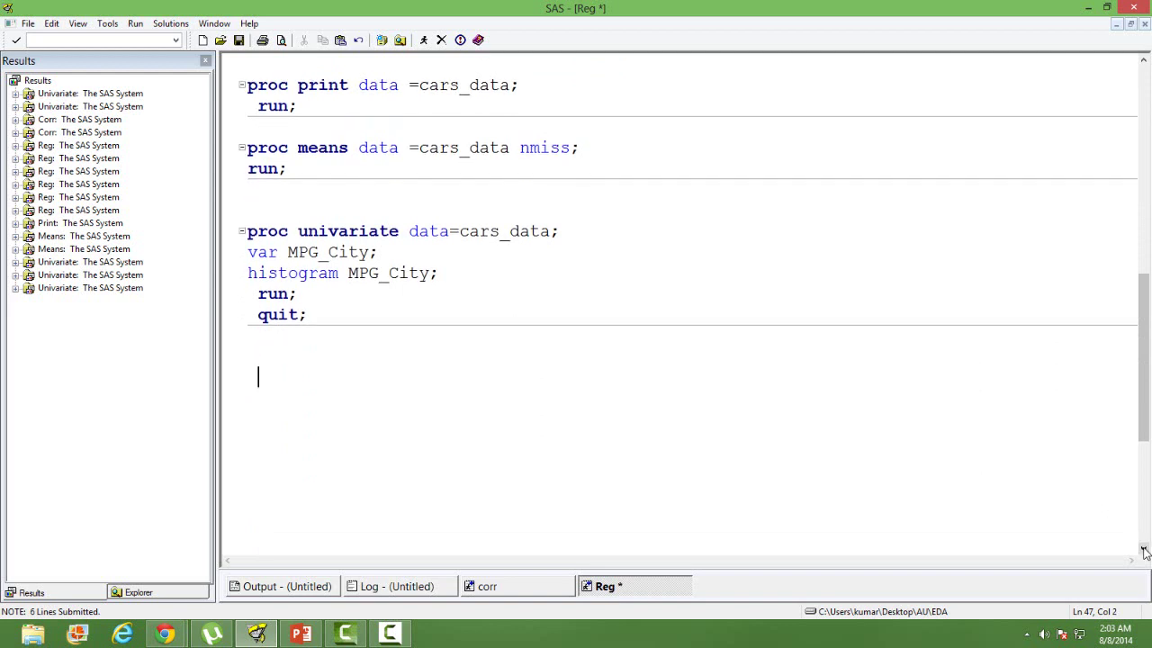
text(proc corr data -)
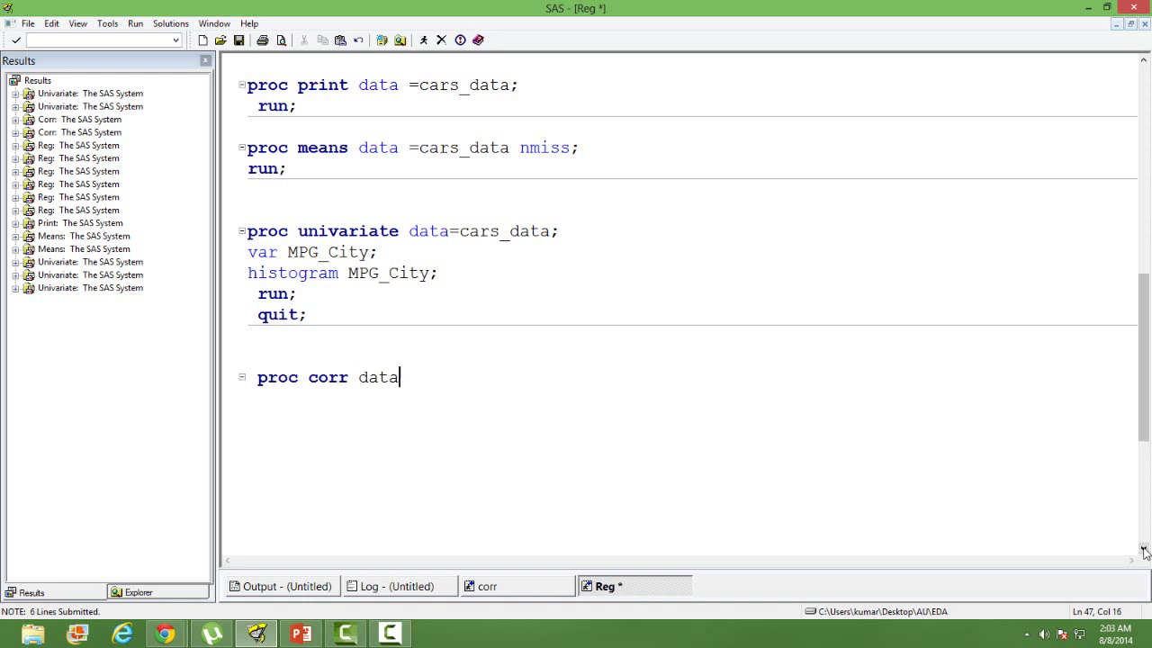
key(BackSpace)
key(BackSpace)
text(= cars_data;)
key(Return)
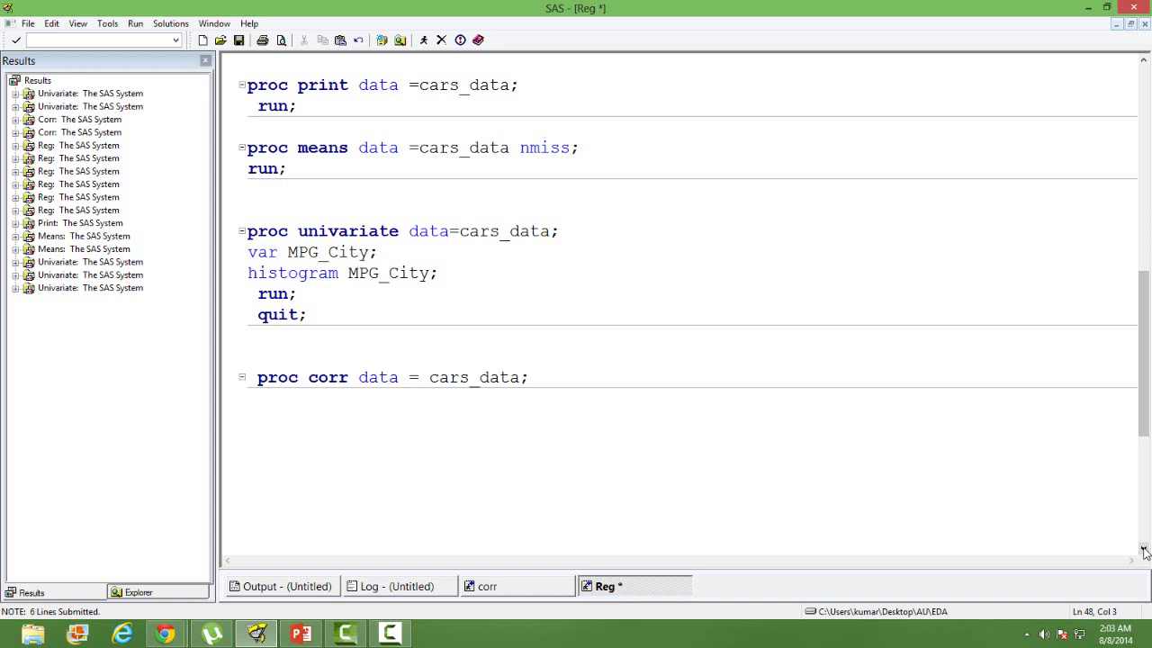
text(run;)
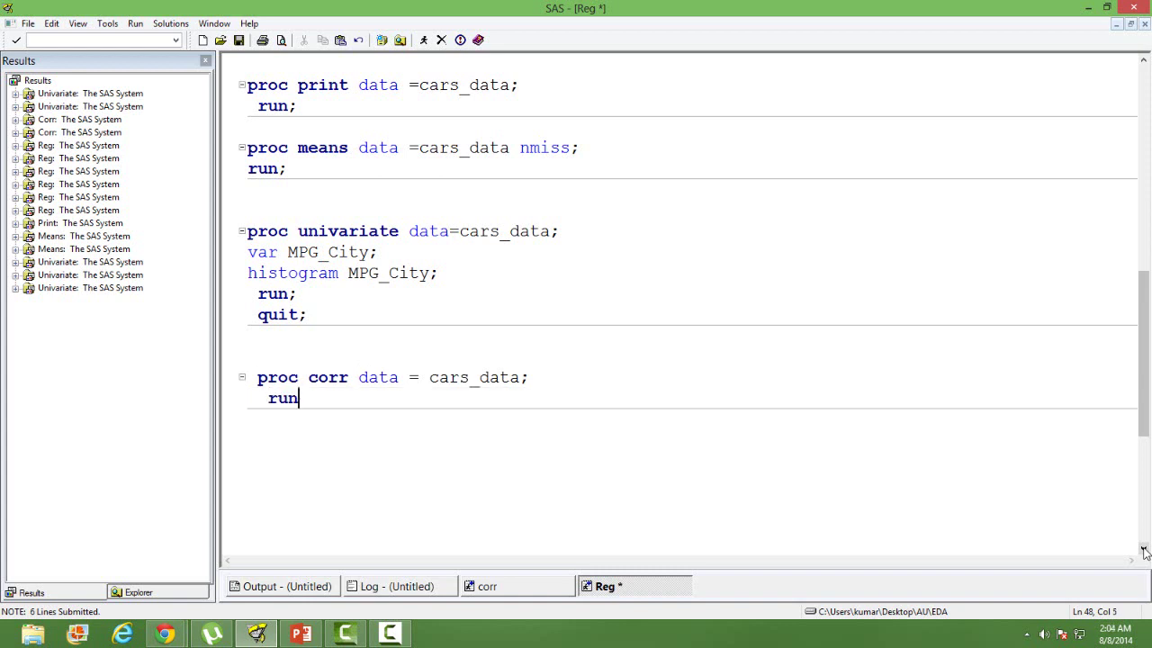
Submit only the PROC CORR block for cars_data
key(Down)
key(shift+Up)
key(shift+Up)
key(shift+Up)
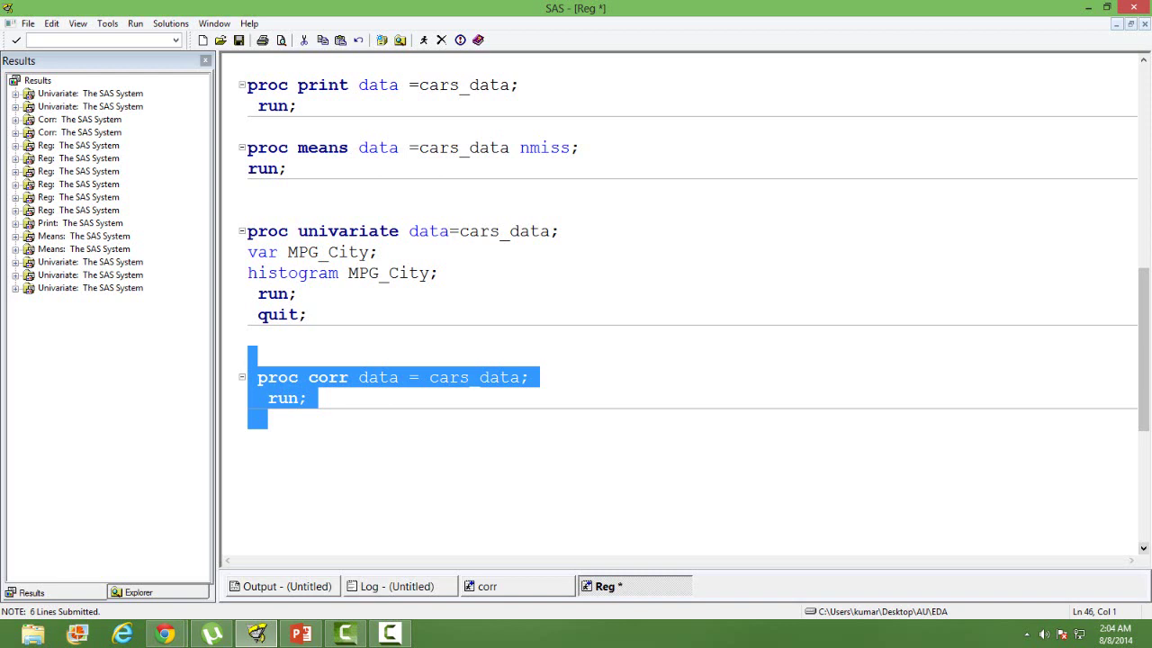
click(424, 41)
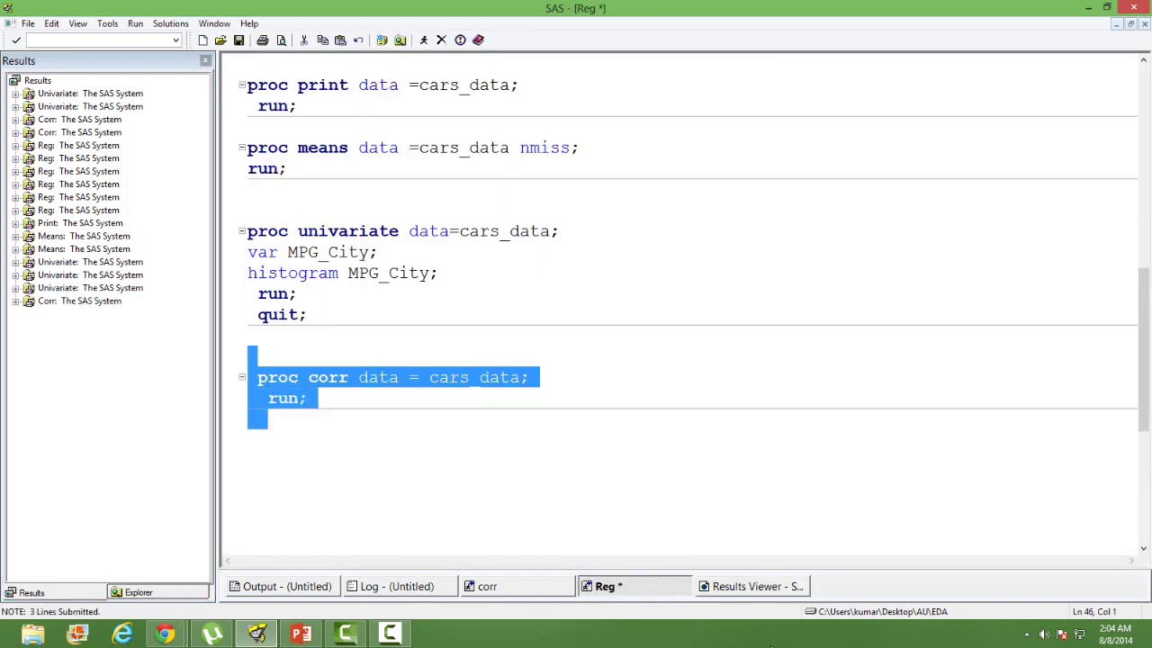
Examine the Pearson correlation between MPG_City and Weight, and close the results window
click(770, 586)
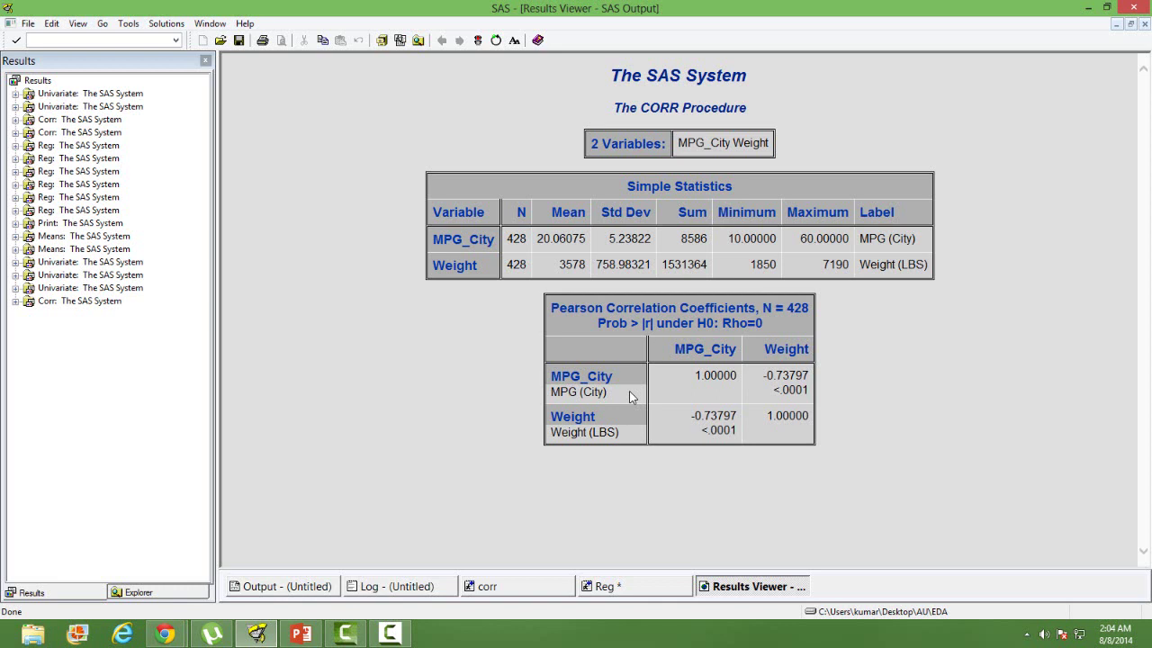
right_click(741, 589)
click(777, 554)
Write a PROC REG statement for cars_data below the PROC CORR block
click(429, 482)
key(Up)
text(proc)
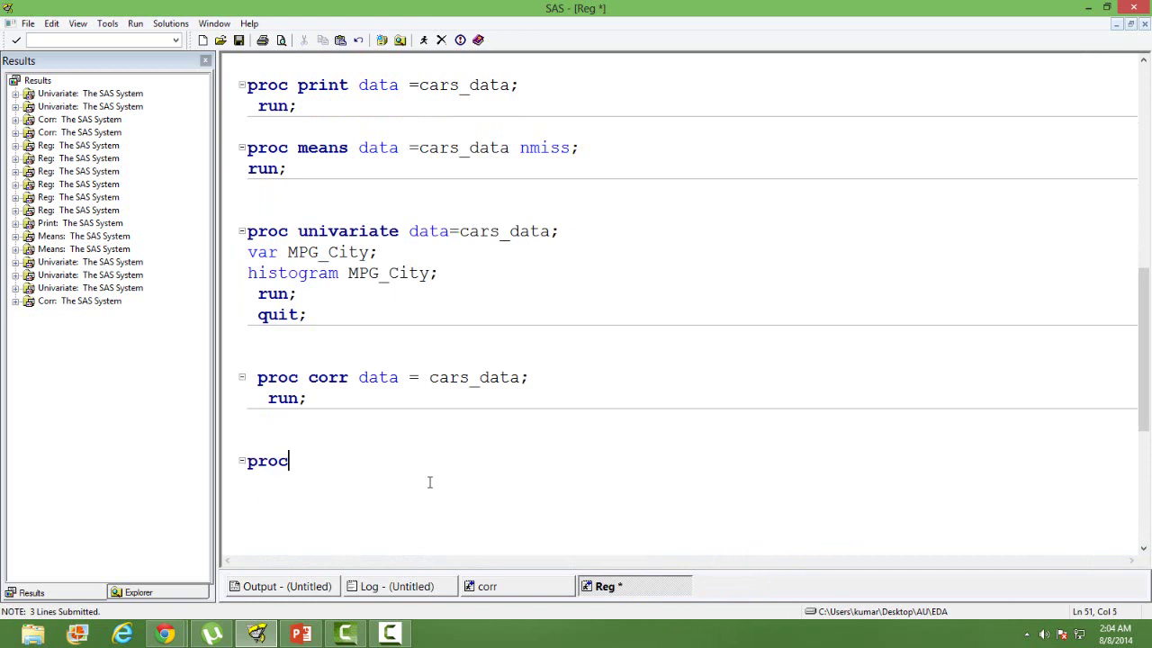
text( reg data=)
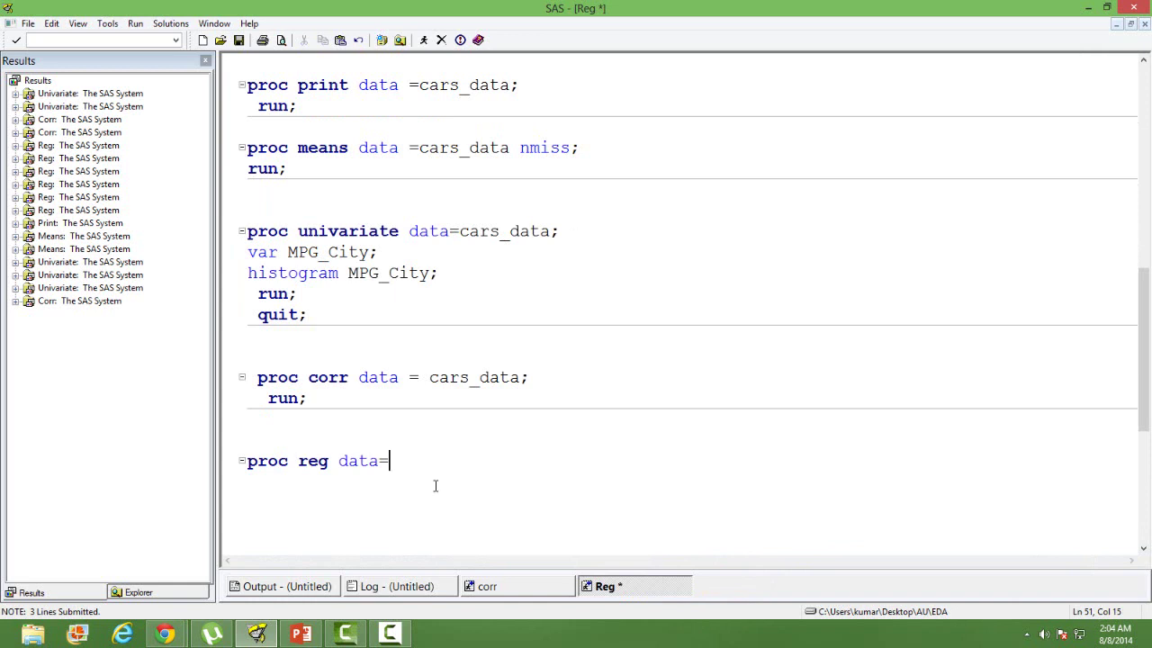
text(cars_data;)
key(Return)
Complete the PROC REG block with the statement model mpg_city = weight, followed by run and quit statements
text(r)
key(BackSpace)
text(model)
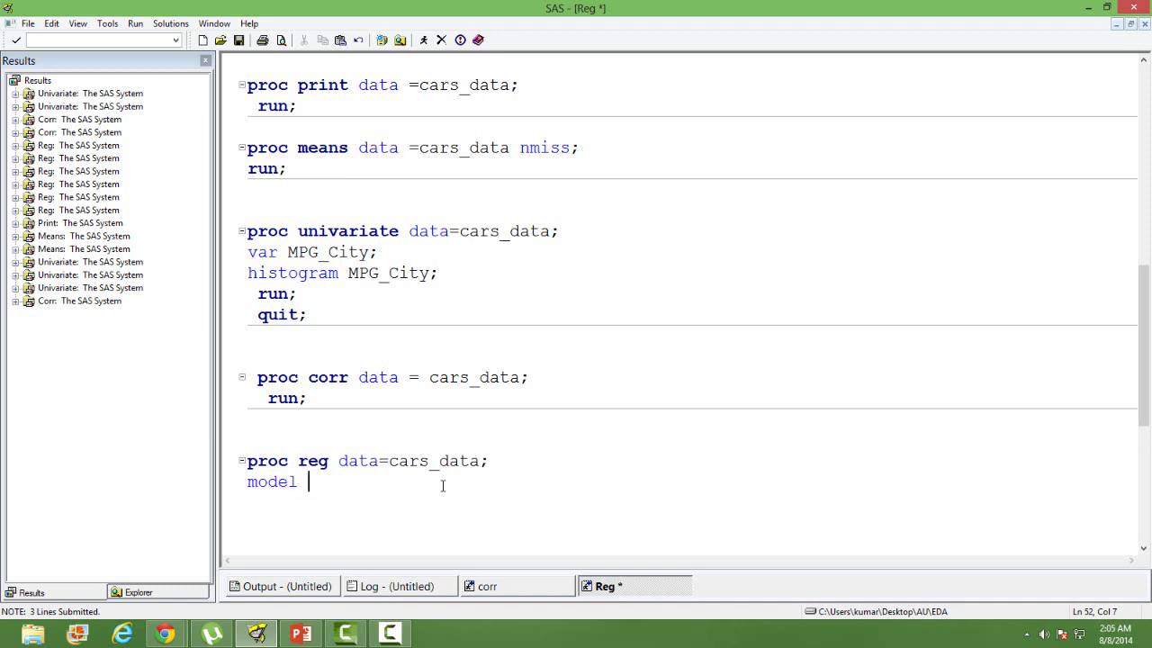
text(mpg_city =)
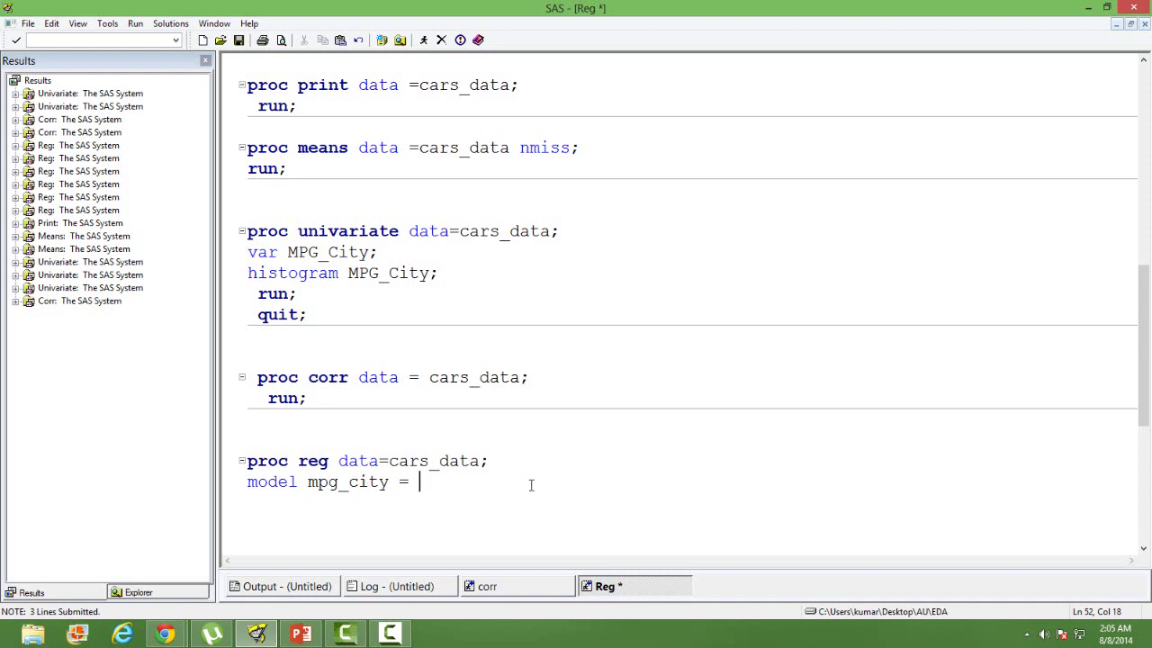
text(weight;)
key(Return)
text(run;)
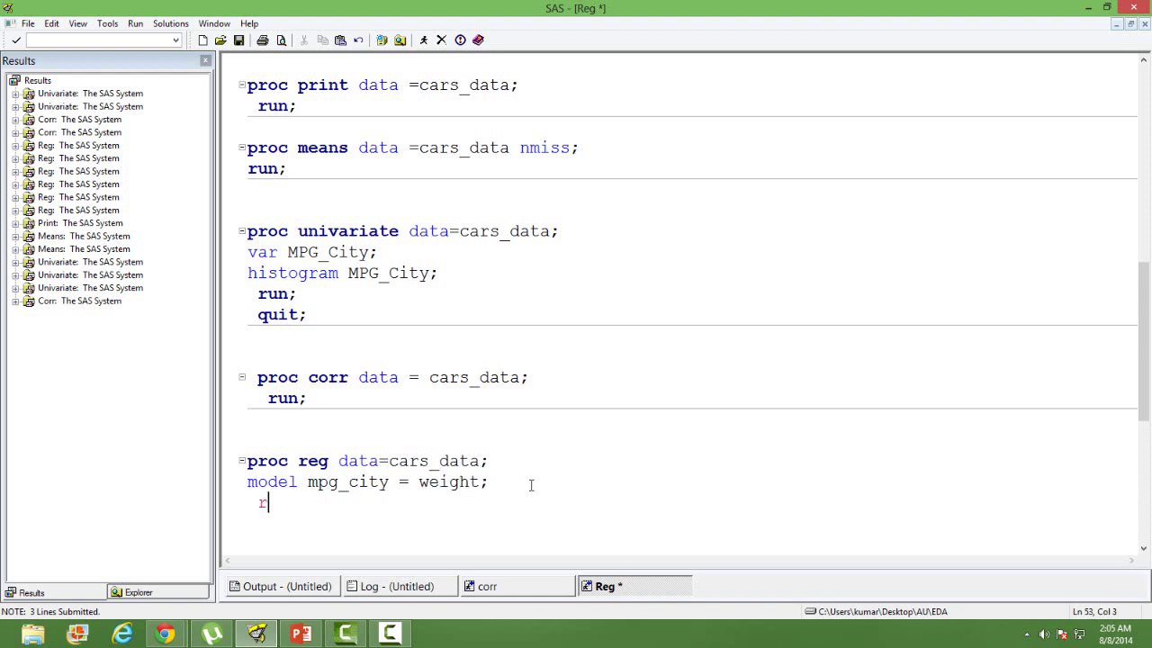
key(Return)
text(quit;)
key(Return)
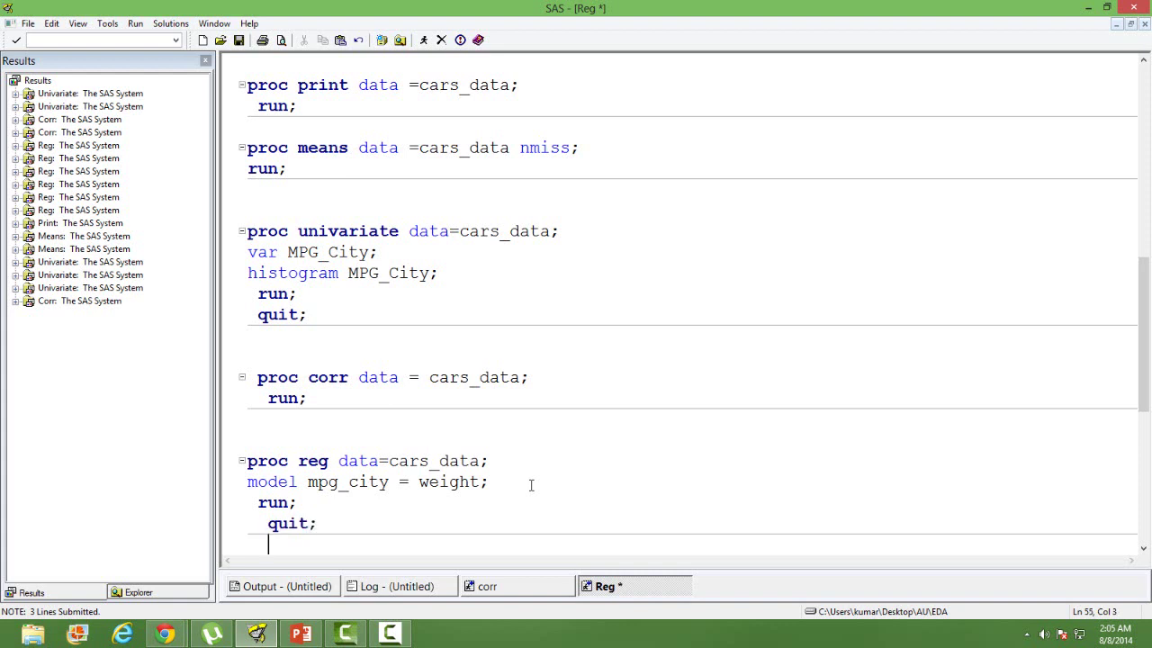
Submit only the PROC REG block for cars_data
scroll(1145, 549, down, 5)
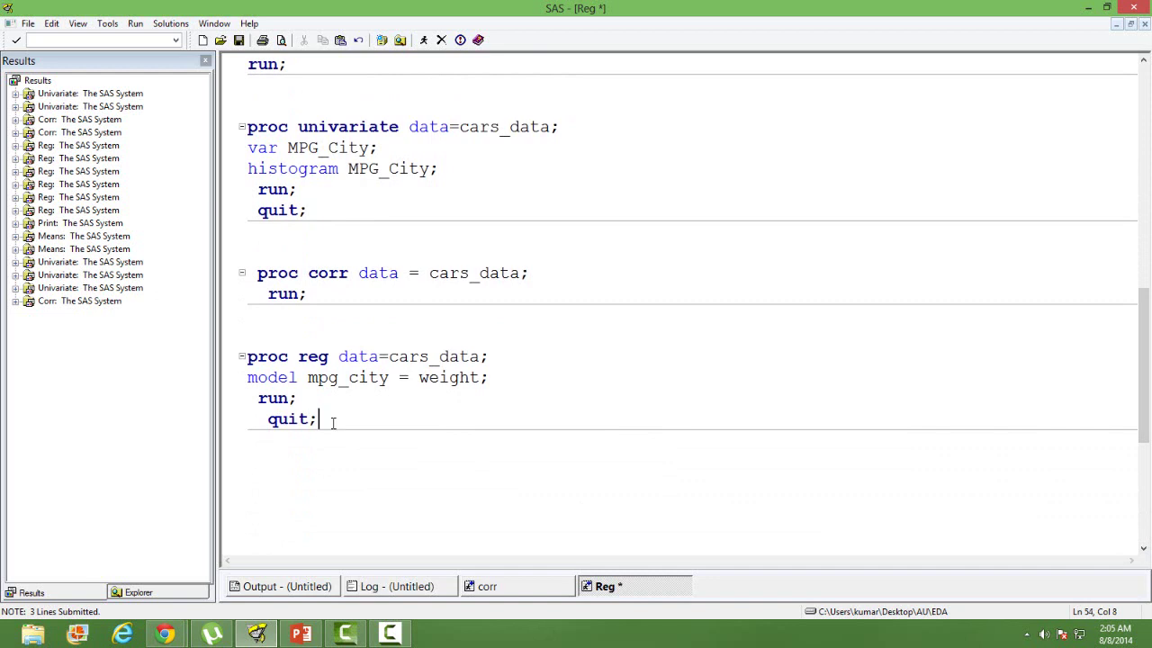
shift+click(257, 338)
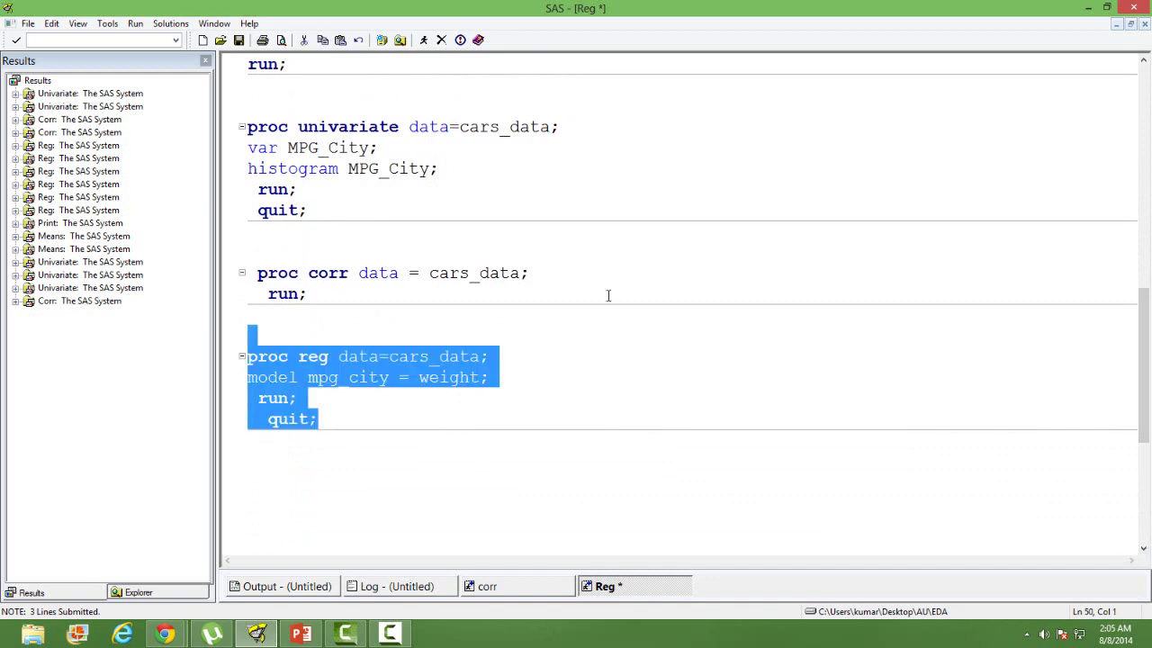
click(424, 40)
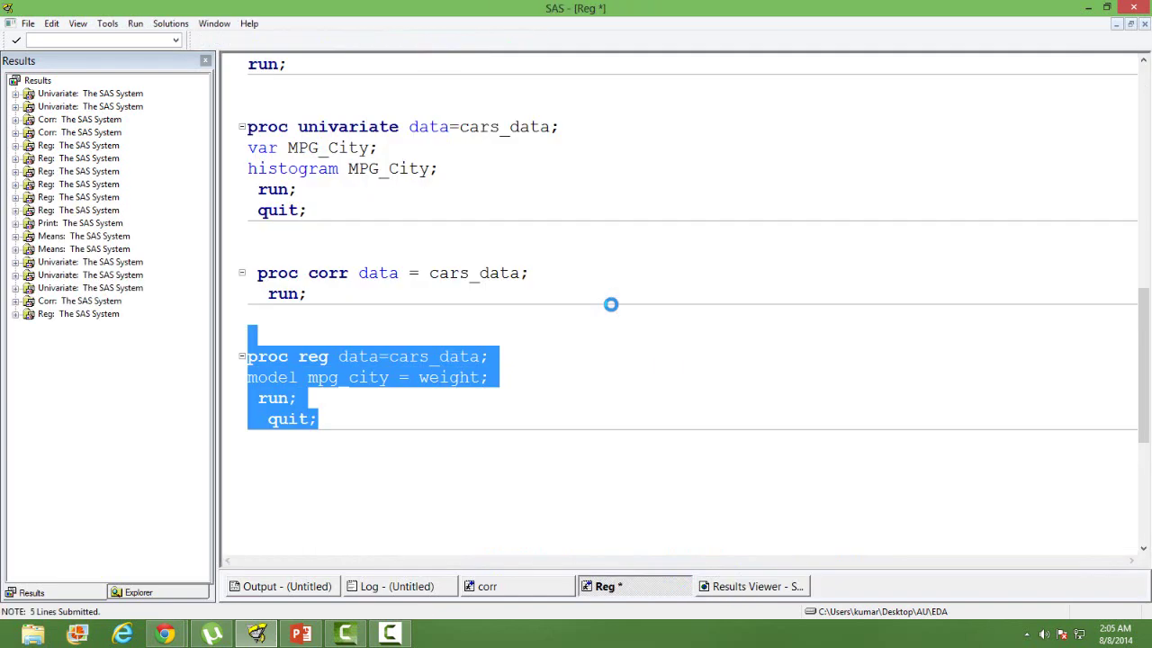
Examine the regression output for MPG_City on Weight, from the analysis of variance down to the parameter estimates
click(752, 586)
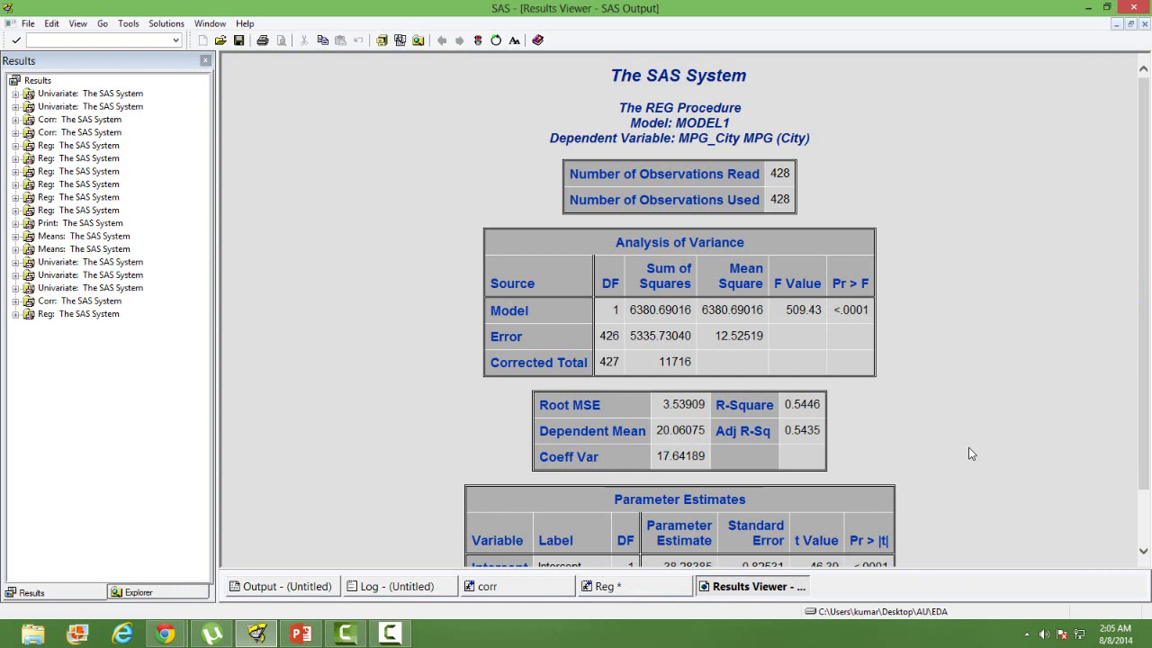
click(1143, 551)
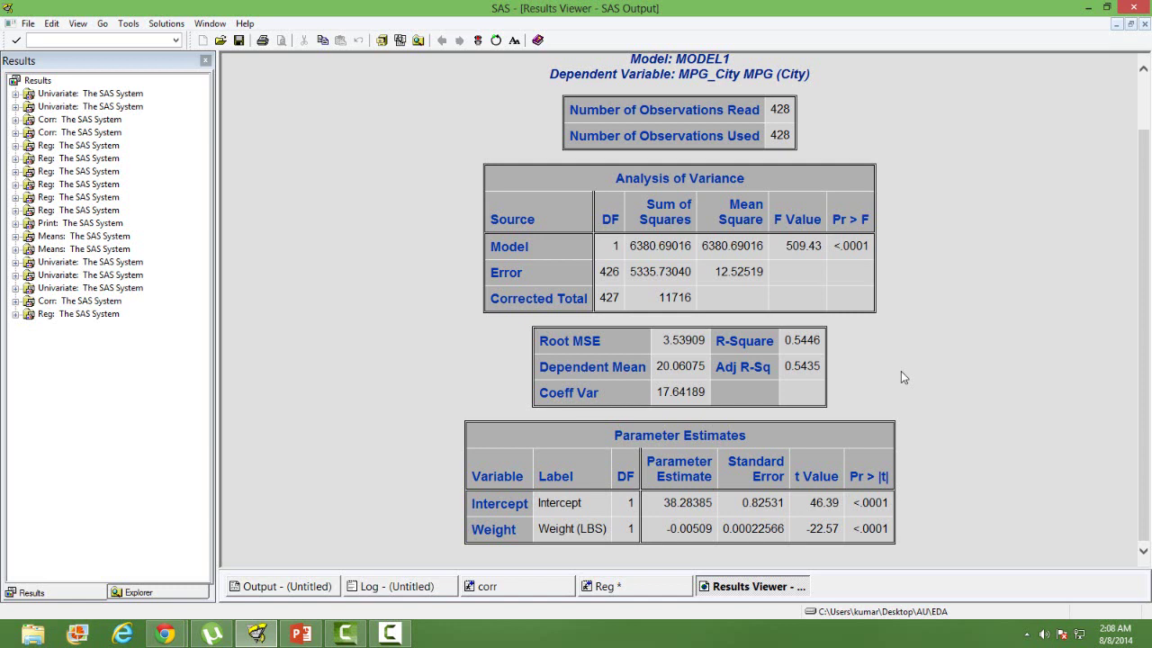
click(1144, 556)
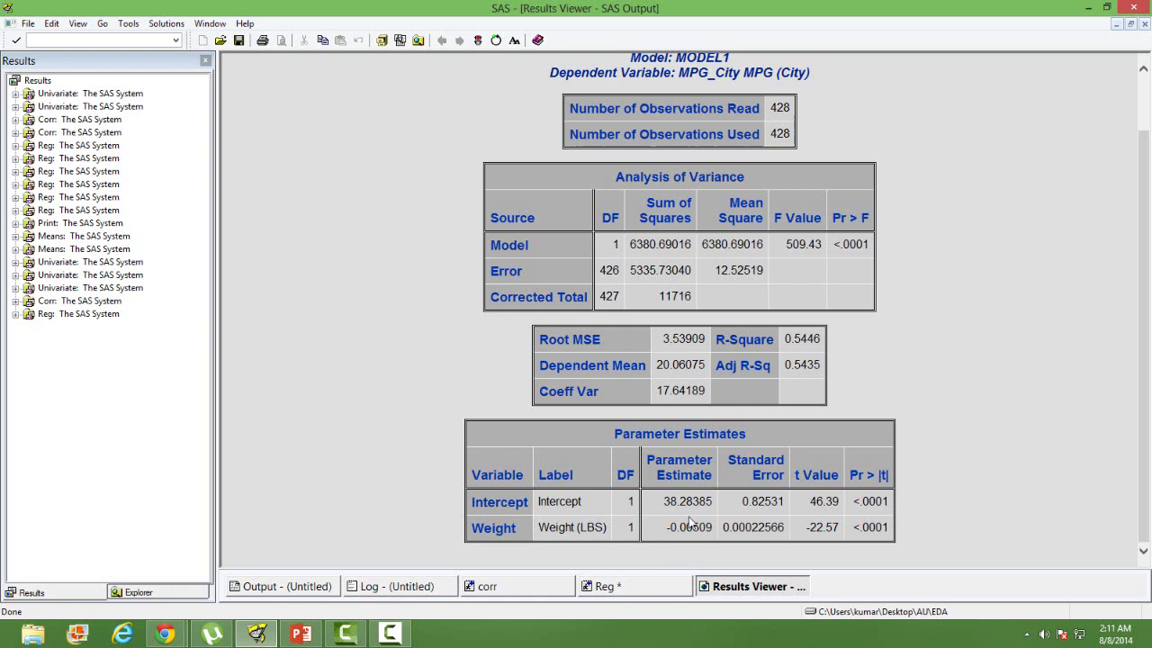
Write the fitted equation MPG = 38.2 - .005 * (weight) below the PROC REG block, using the parameter estimates from the results
click(638, 588)
click(402, 422)
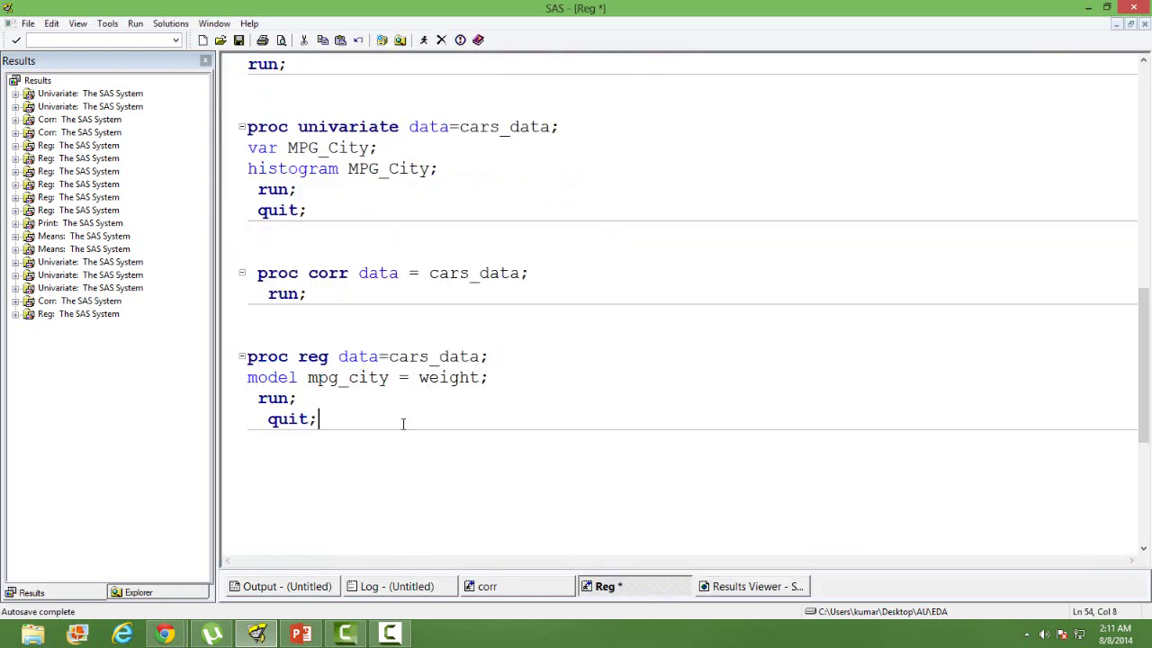
key(Return)
key(Return)
text(MPG =)
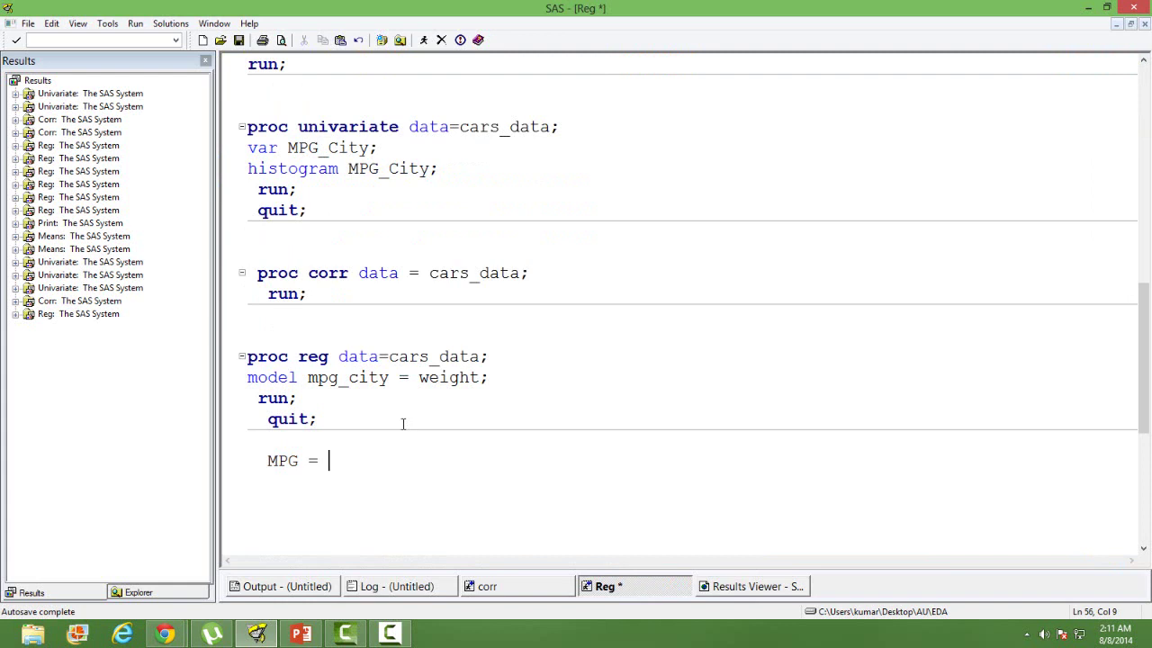
text( 38.)
click(724, 591)
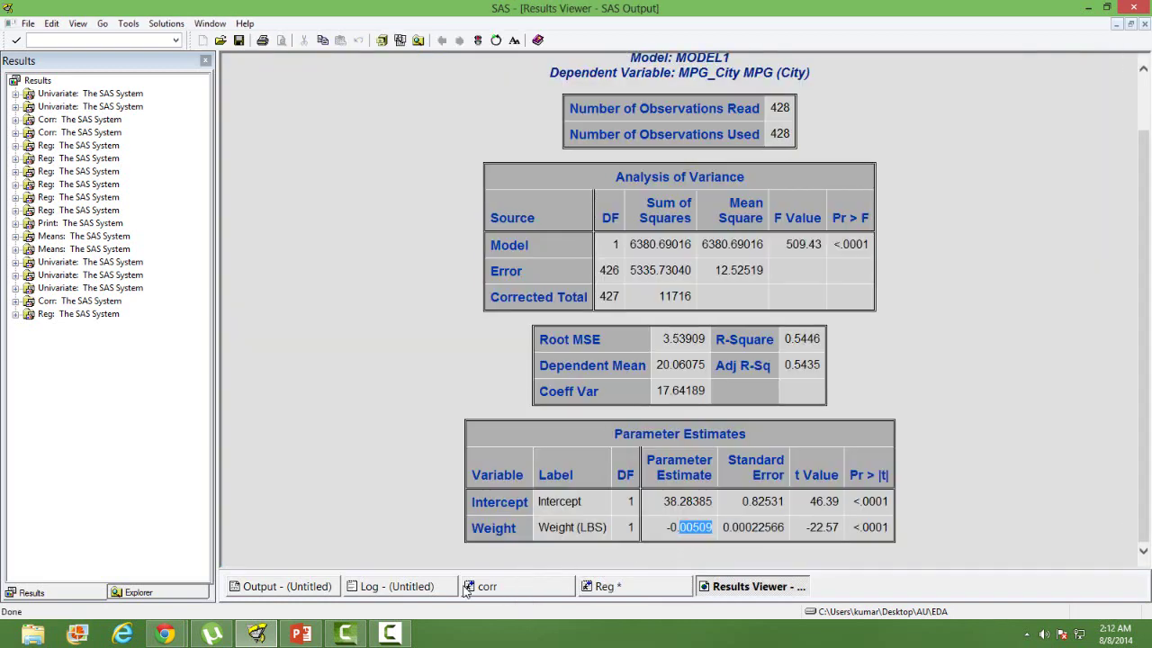
click(628, 592)
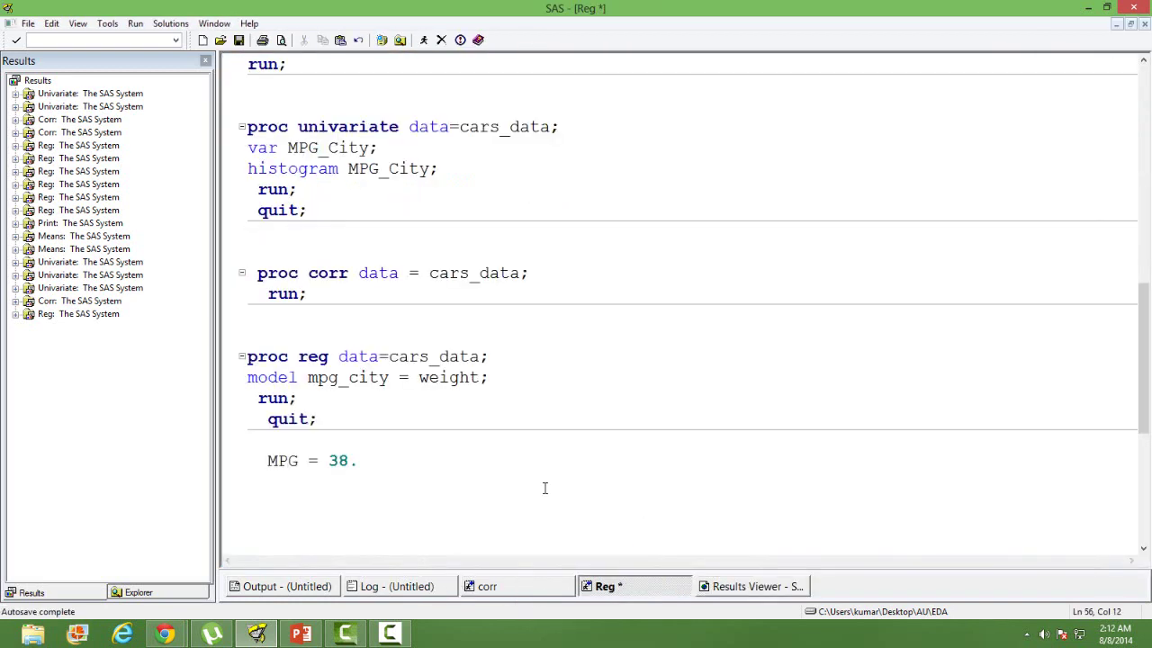
text(2 - .005 * ))
key(BackSpace)
text((weight))
Delete the fitted MPG equation line below the PROC REG block
click(266, 460)
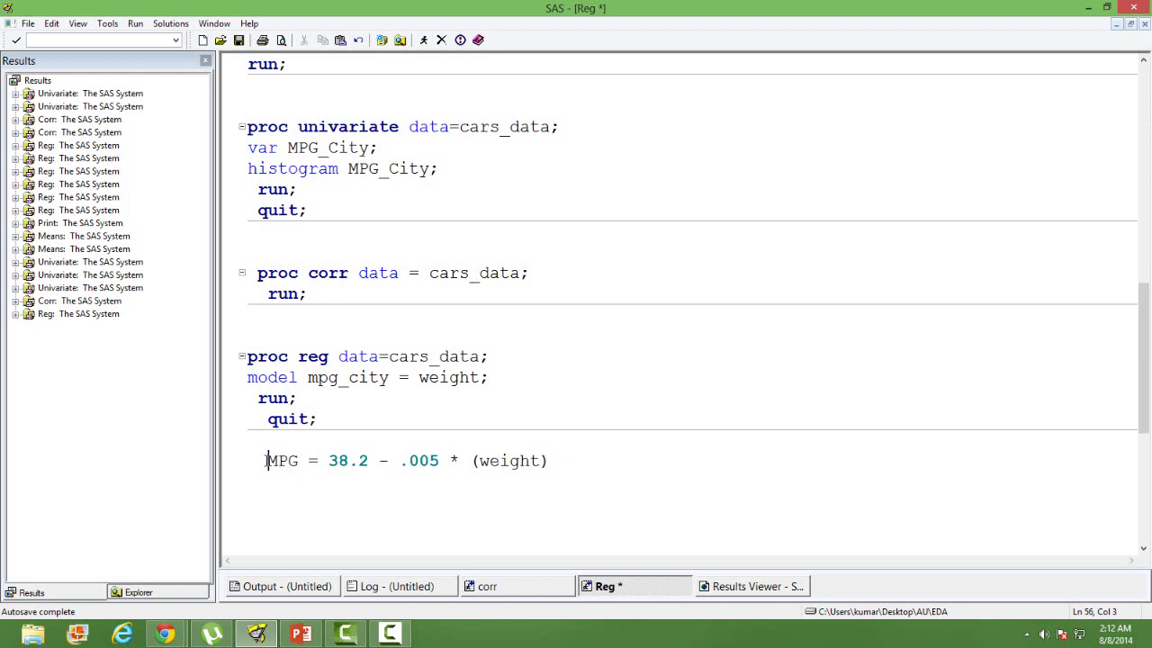
key(shift+Right)
key(shift+Right)
key(shift+Right)
key(shift+Right)
key(shift+Right)
key(shift+Right)
key(shift+Right)
key(shift+Right)
key(shift+Right)
key(shift+Right)
key(shift+Right)
key(shift+Right)
key(shift+Right)
key(shift+Right)
key(shift+Right)
key(shift+Right)
key(shift+Right)
key(shift+Right)
key(shift+Right)
key(shift+Right)
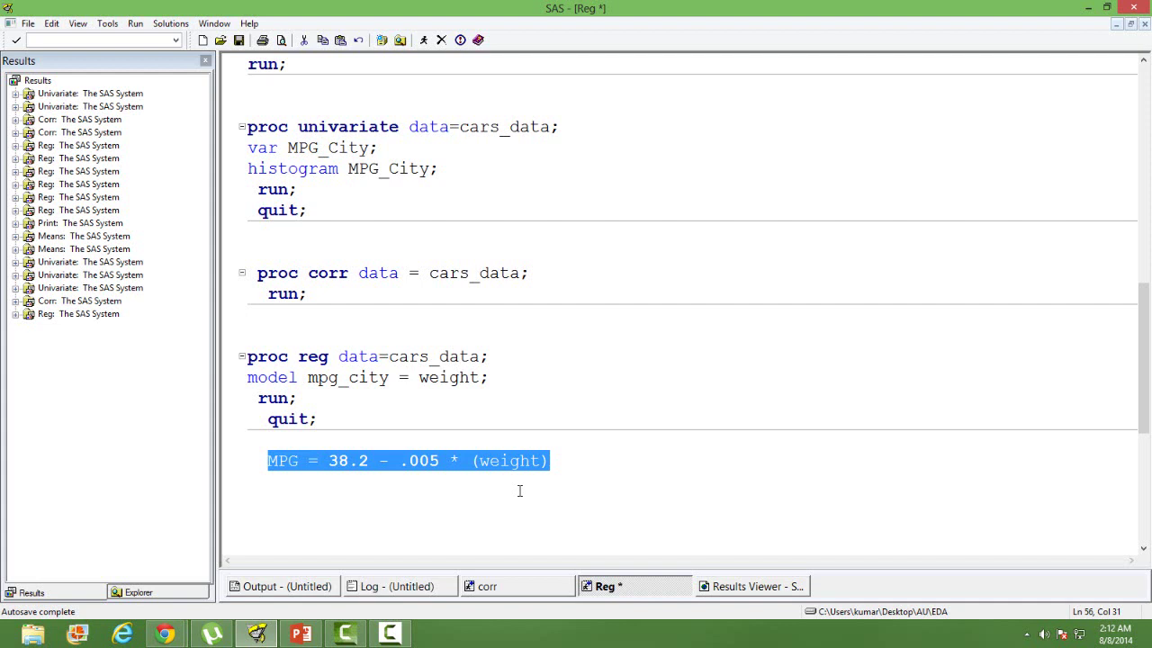
key(Delete)
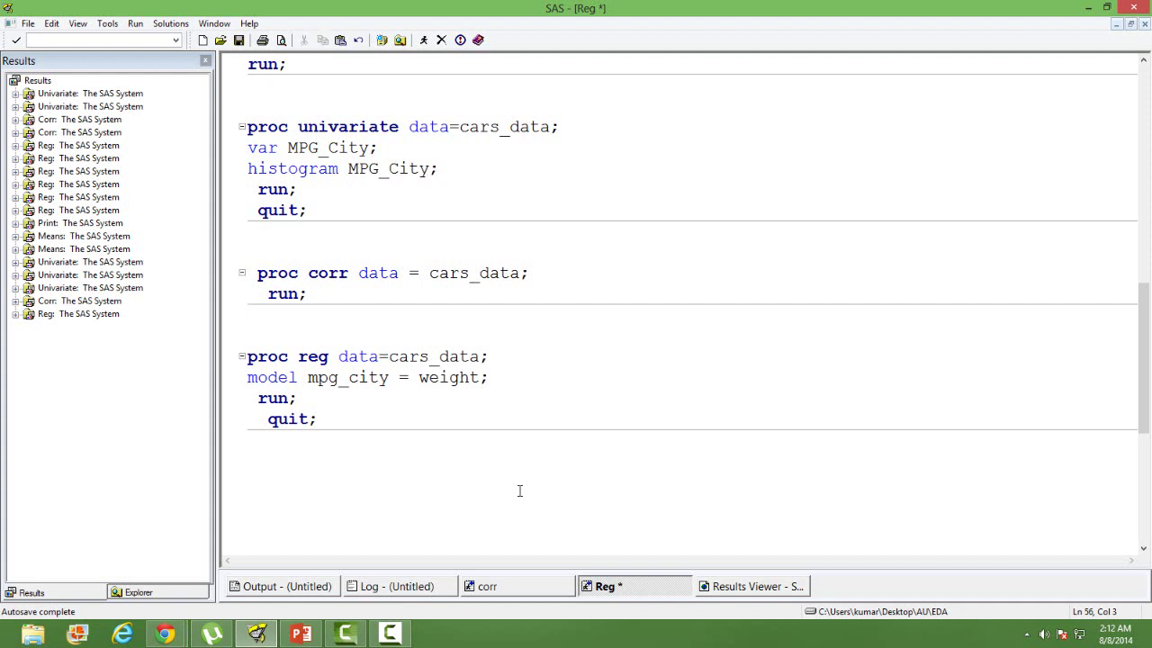
Duplicate the PROC REG block for cars_data below the original
key(shift+Up)
key(shift+Up)
key(shift+Up)
key(shift+Up)
key(shift+Up)
key(ctrl+c)
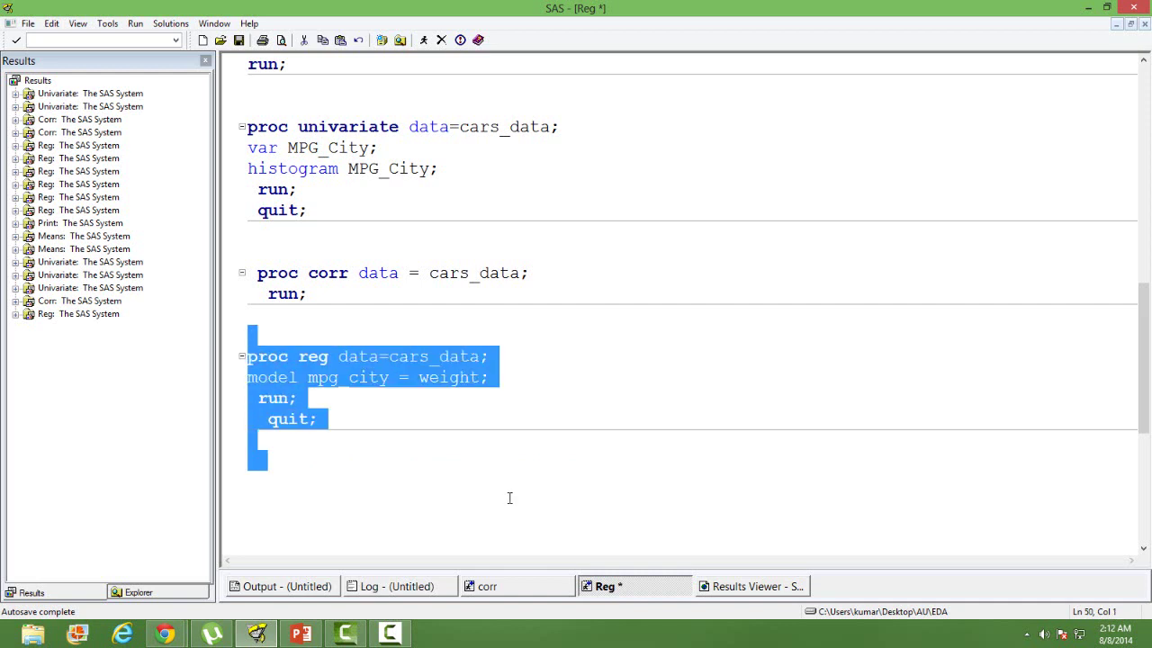
click(394, 443)
key(ctrl+v)
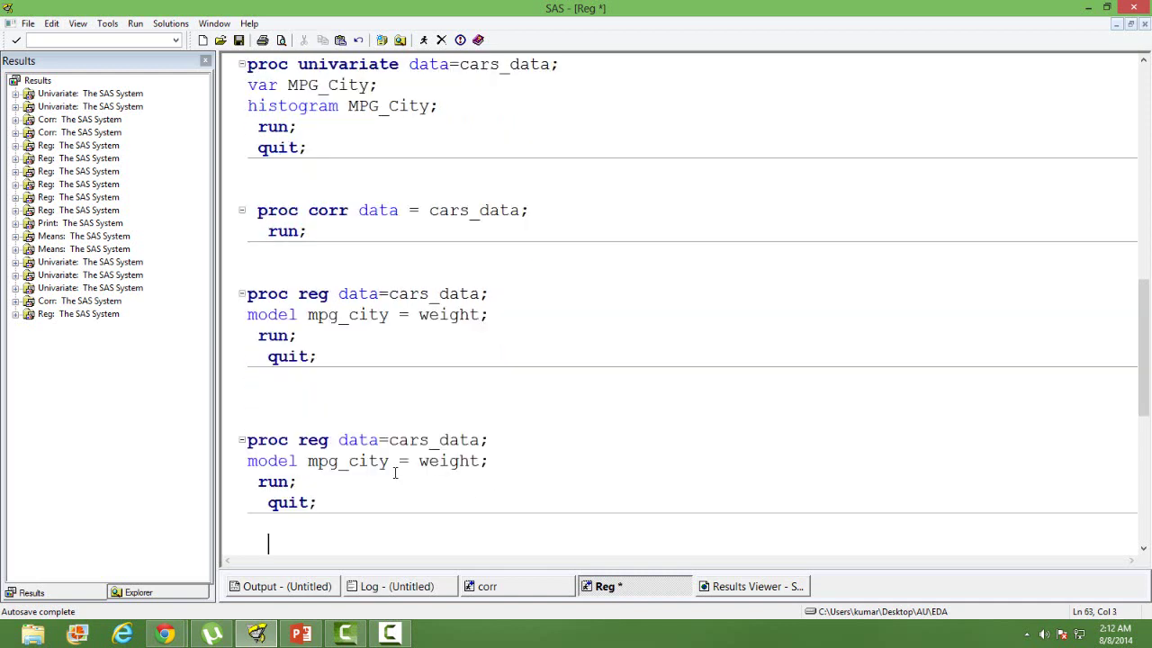
Add the statement plot mpg_city * weight; after the model statement in the second PROC REG block
click(526, 461)
key(Return)
text(plot)
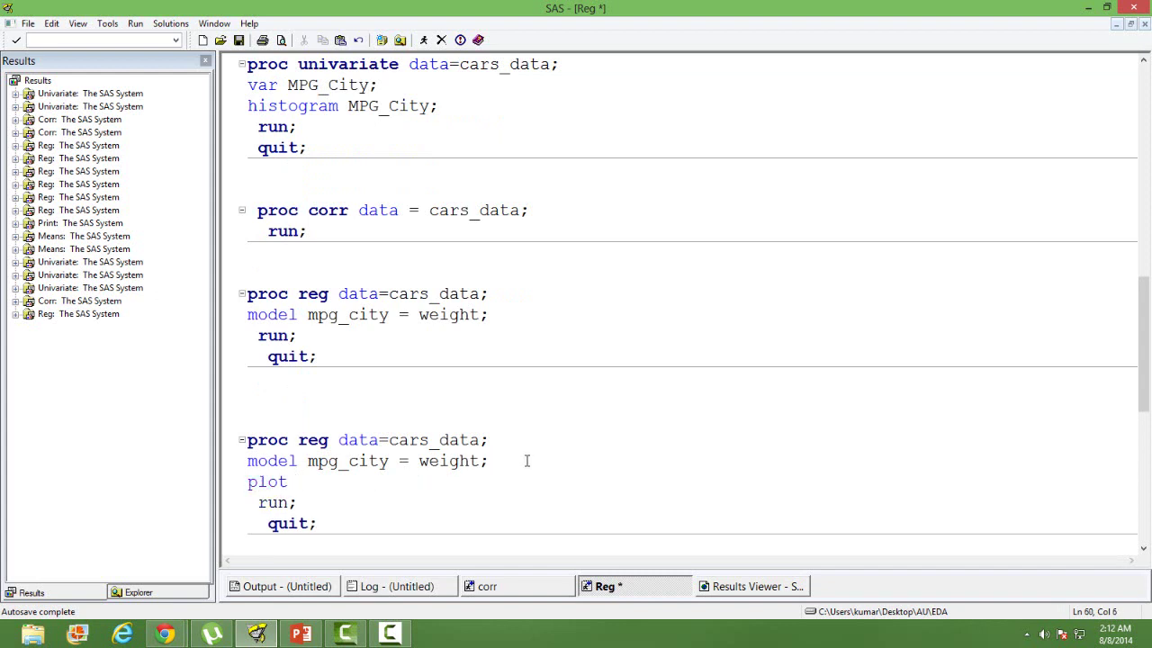
click(348, 460)
double_click(348, 460)
click(347, 463)
double_click(347, 461)
key(ctrl+c)
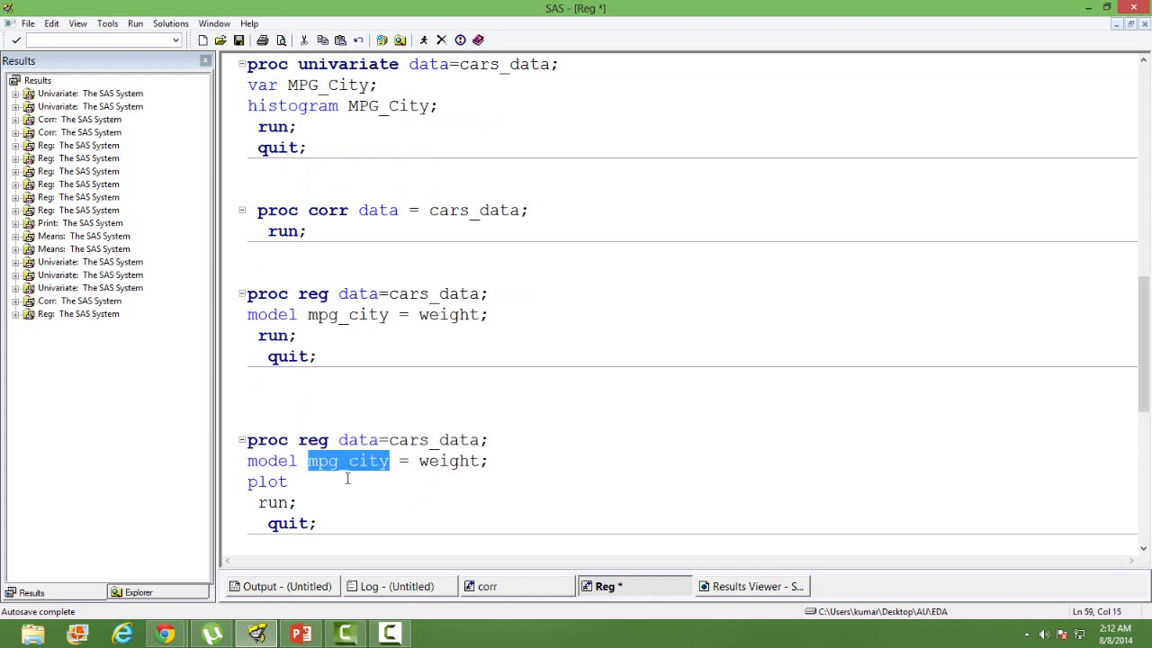
click(350, 490)
key(ctrl+v)
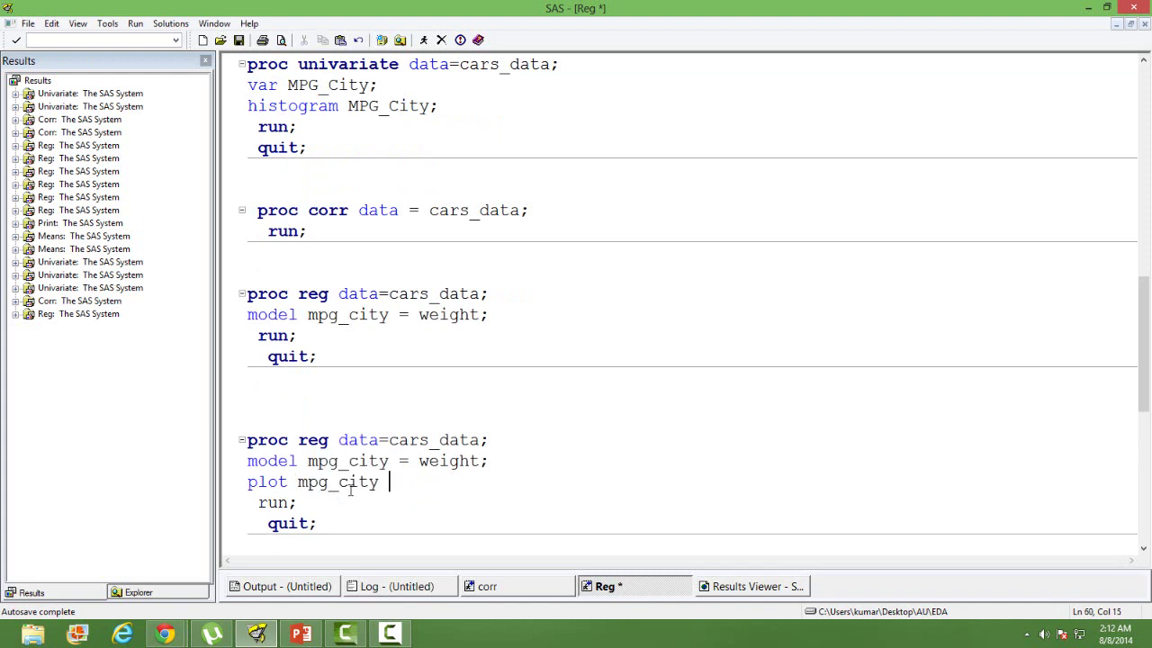
text(*)
double_click(456, 462)
key(ctrl+c)
click(437, 481)
key(ctrl+v)
text(;)
key(Down)
key(Down)
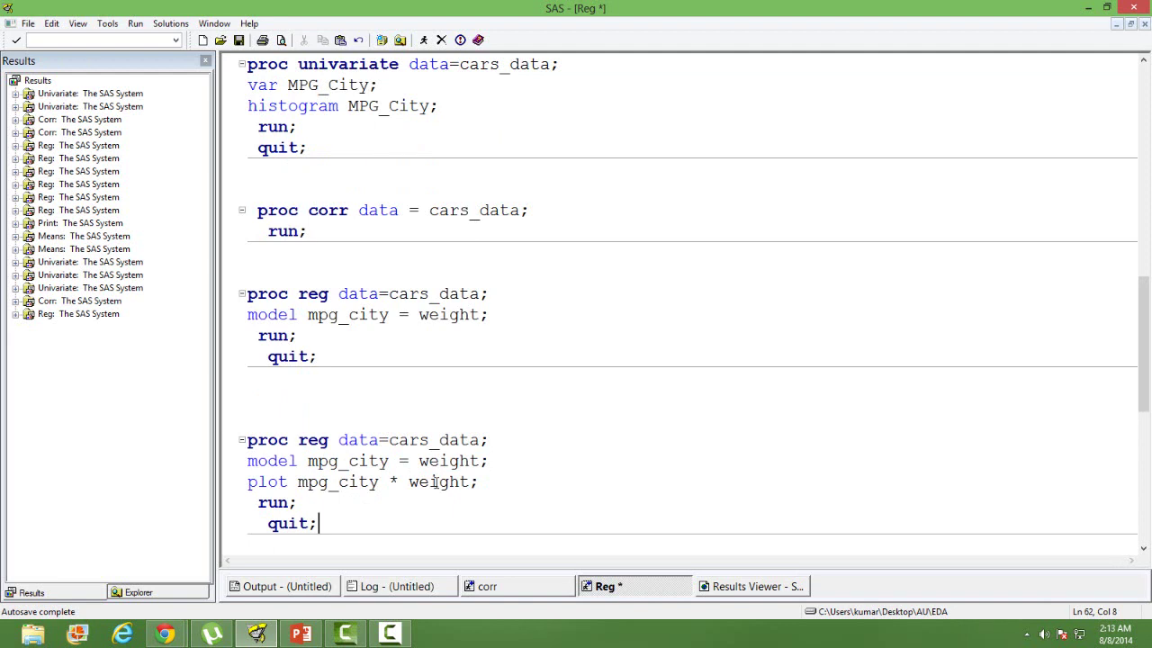
Submit only the second PROC REG block containing the plot statement
key(shift+Up)
key(shift+Up)
key(shift+Up)
key(shift+Up)
key(shift+Up)
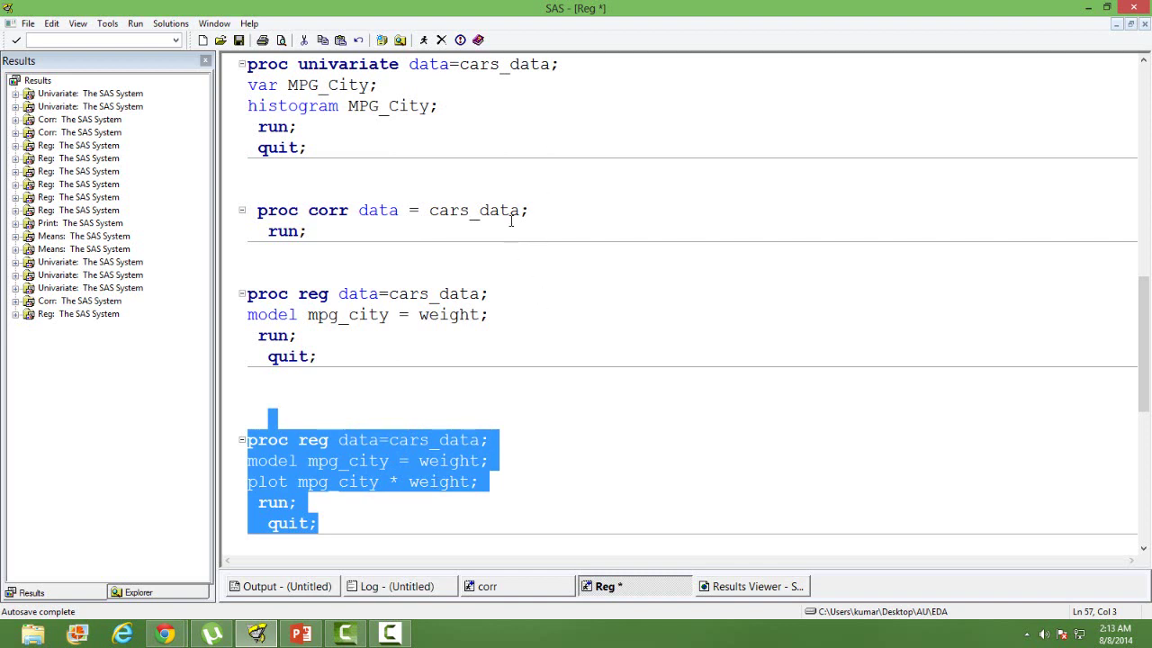
click(423, 39)
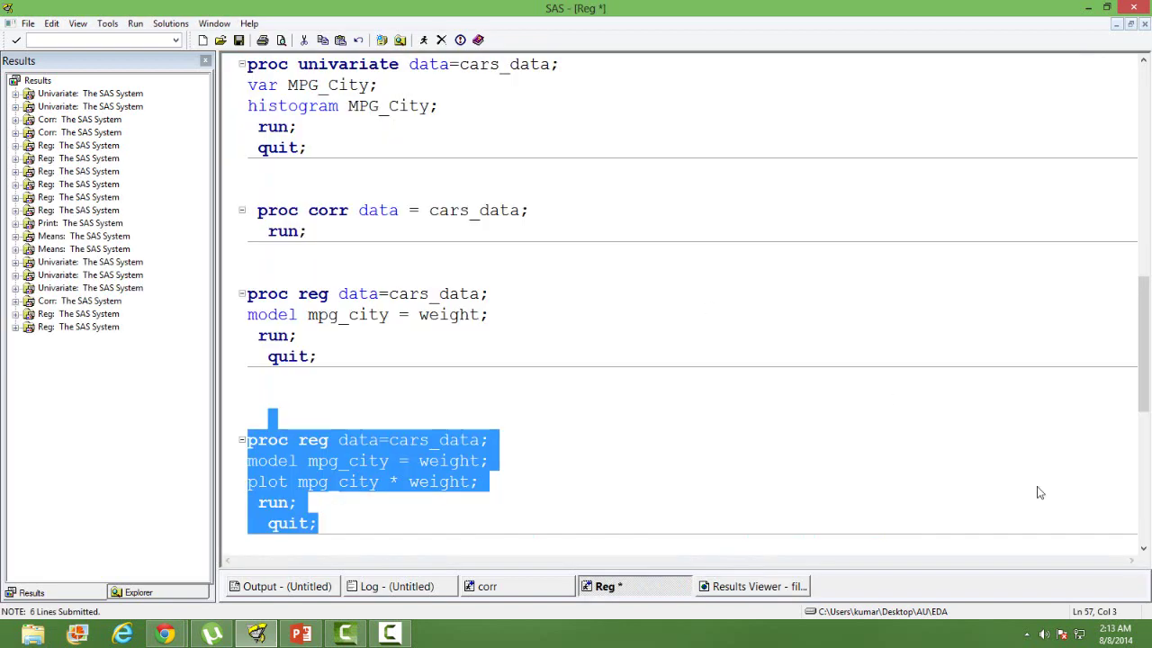
Examine the plot of MPG_City against Weight with its regression line, and close the results window
click(765, 590)
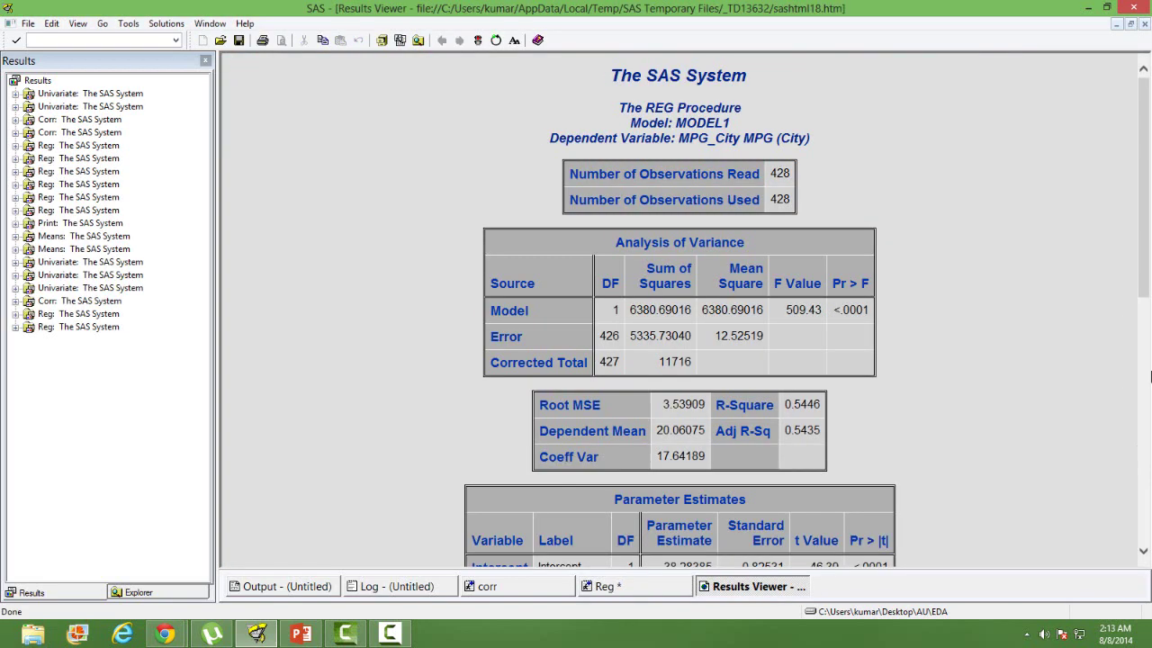
drag(1149, 309, 1147, 566)
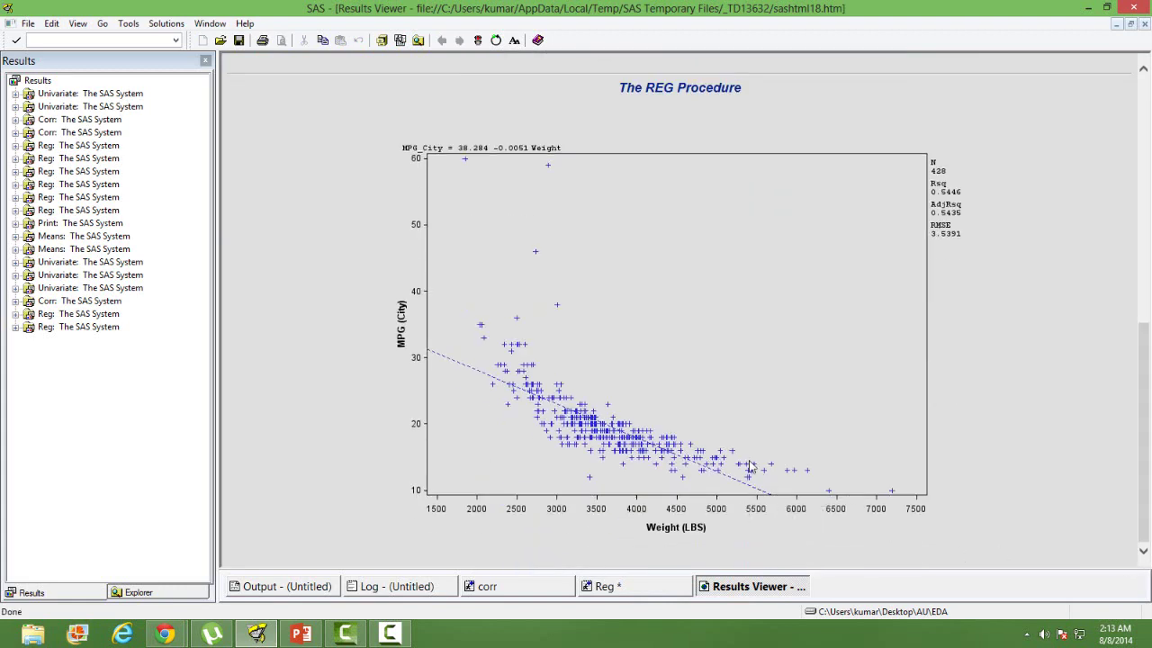
key(super+c)
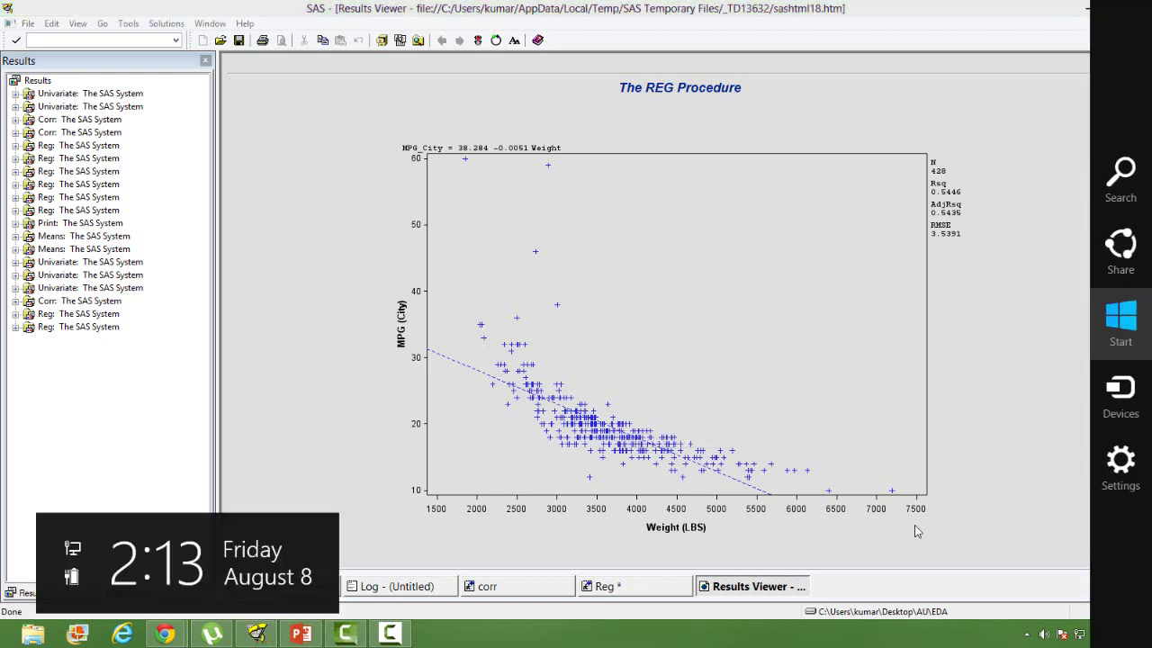
key(super+c)
key(super+c)
key(Escape)
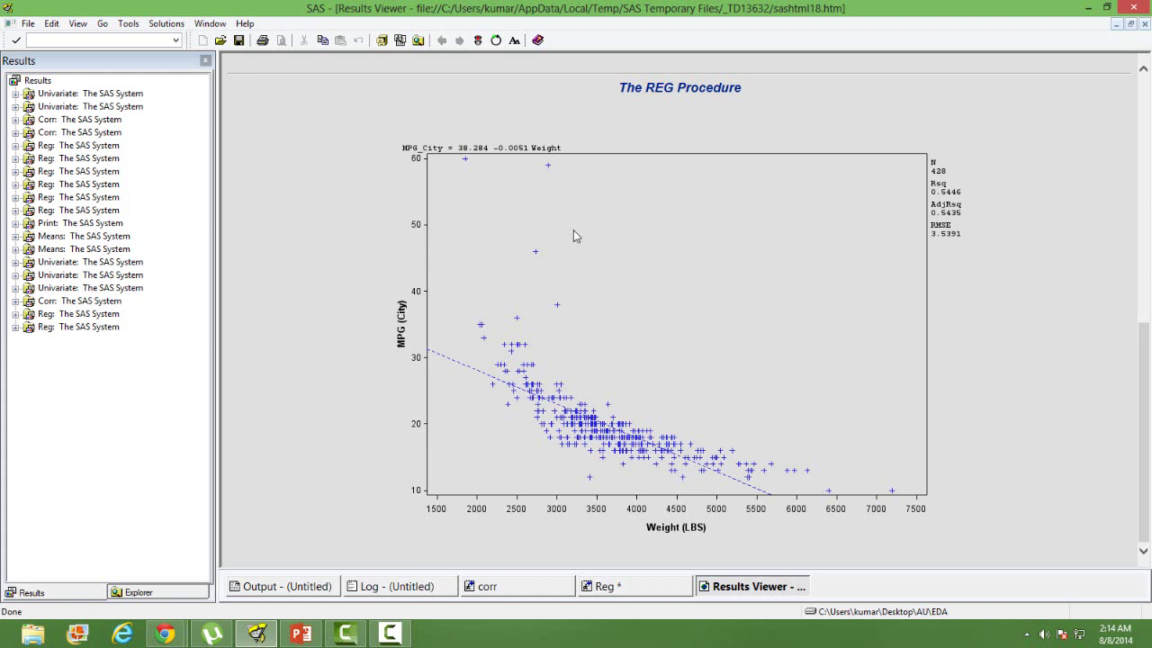
right_click(747, 590)
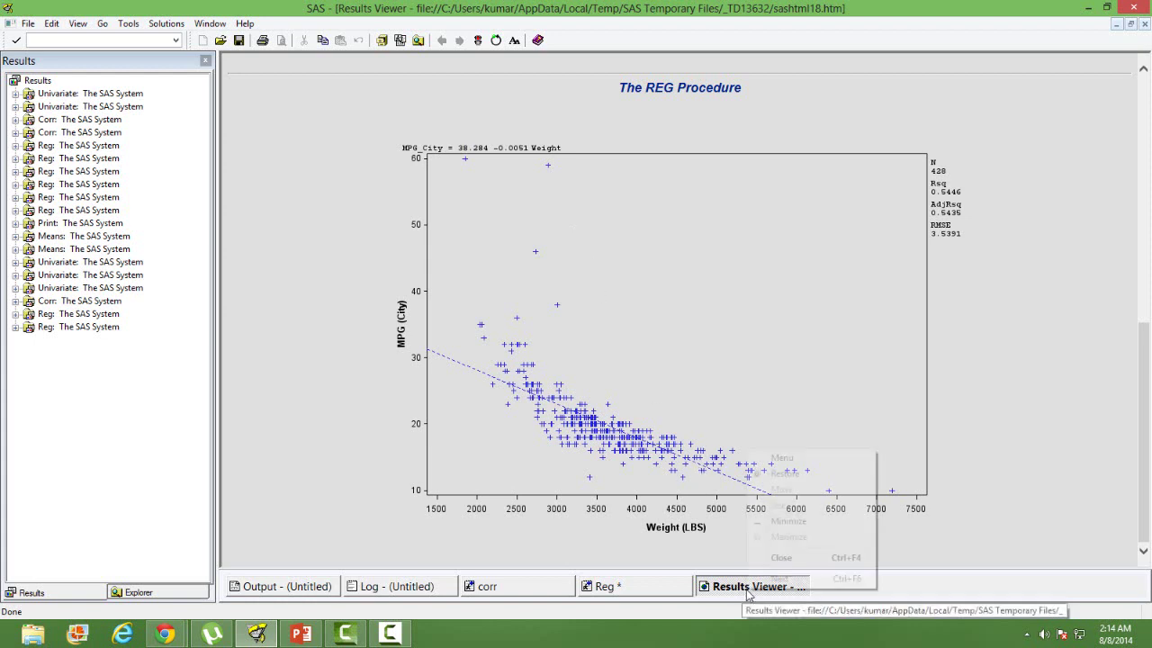
click(781, 558)
Add the /pred option to the plot statement in the second PROC REG block
click(558, 457)
key(Down)
click(471, 483)
text(/)
text(pred)
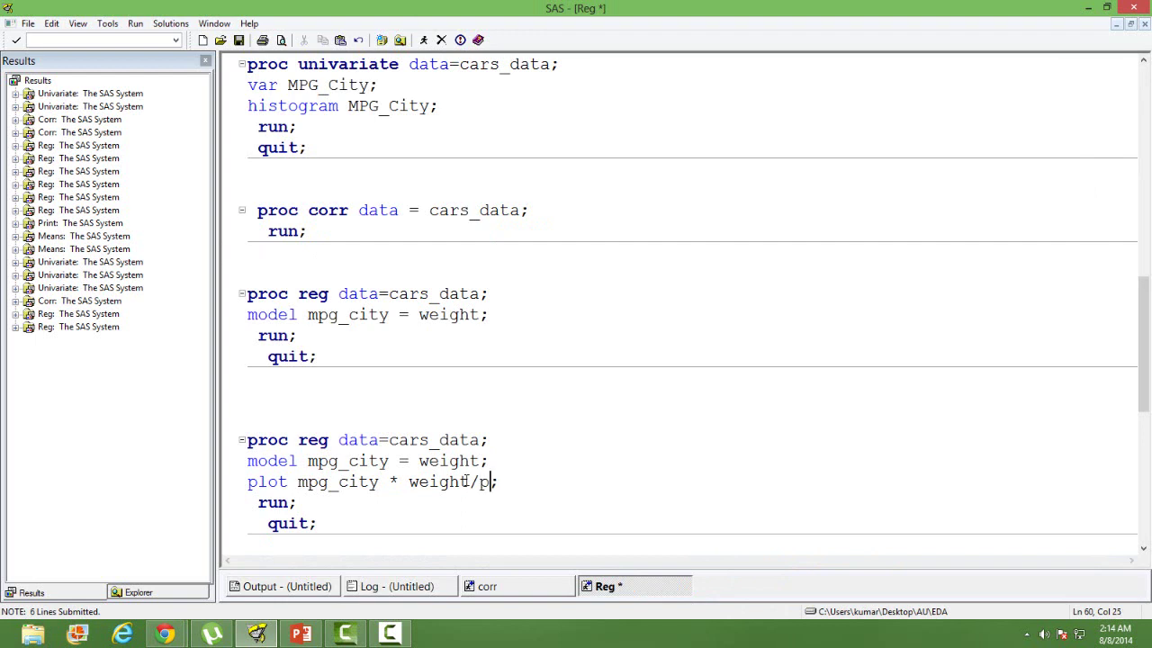
Submit only the PROC REG block with the pred option, and view its plot of MPG_City against Weight
click(360, 540)
key(shift+Up)
key(shift+Up)
key(shift+Up)
key(shift+Up)
key(shift+Up)
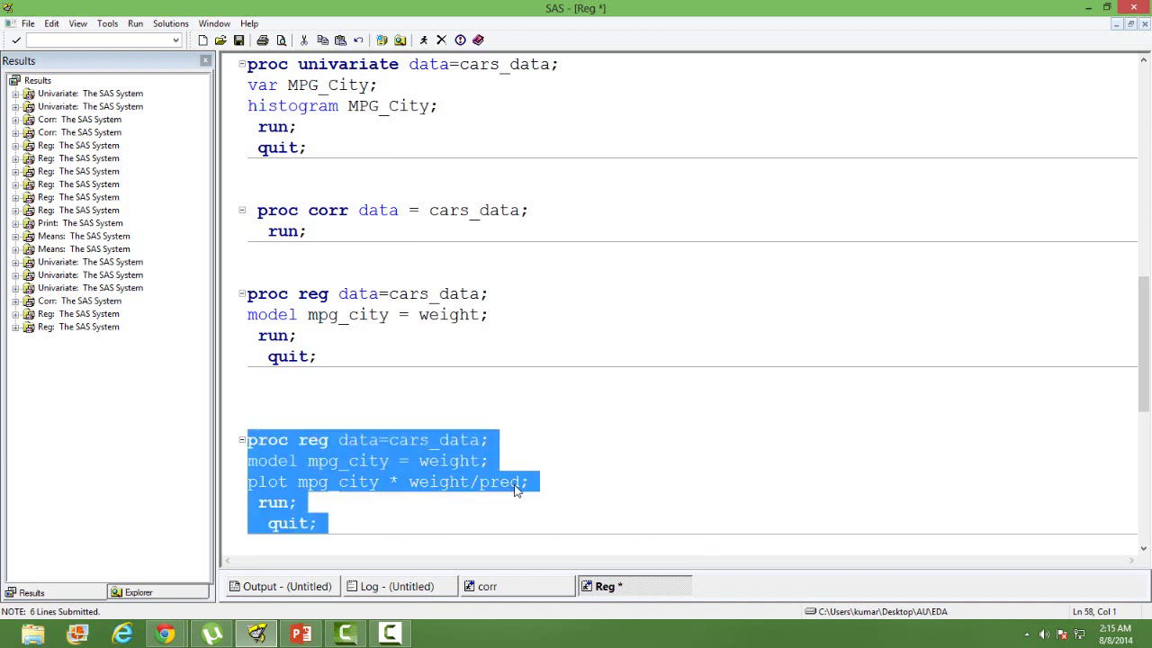
click(424, 41)
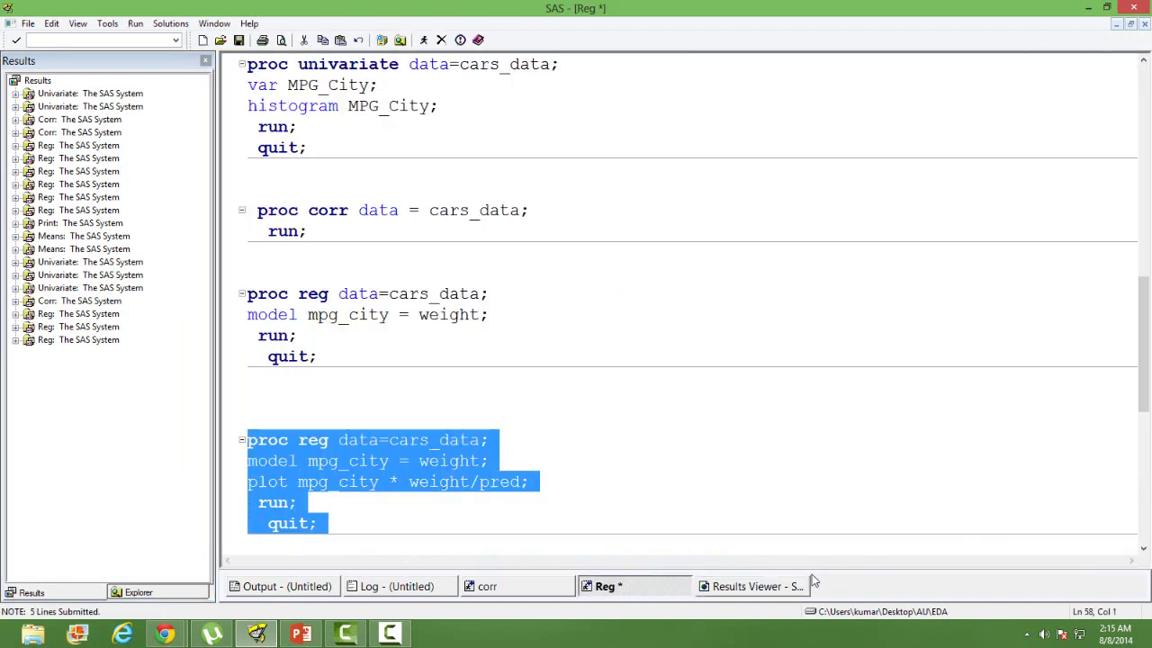
click(765, 586)
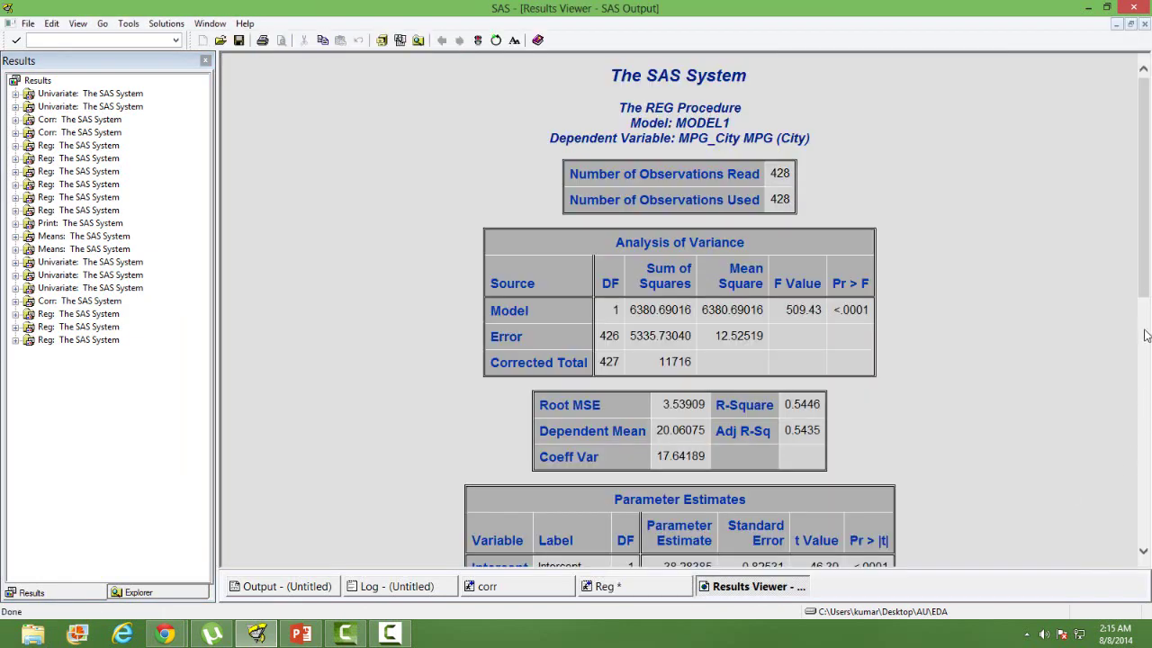
scroll(1130, 552, down, 10)
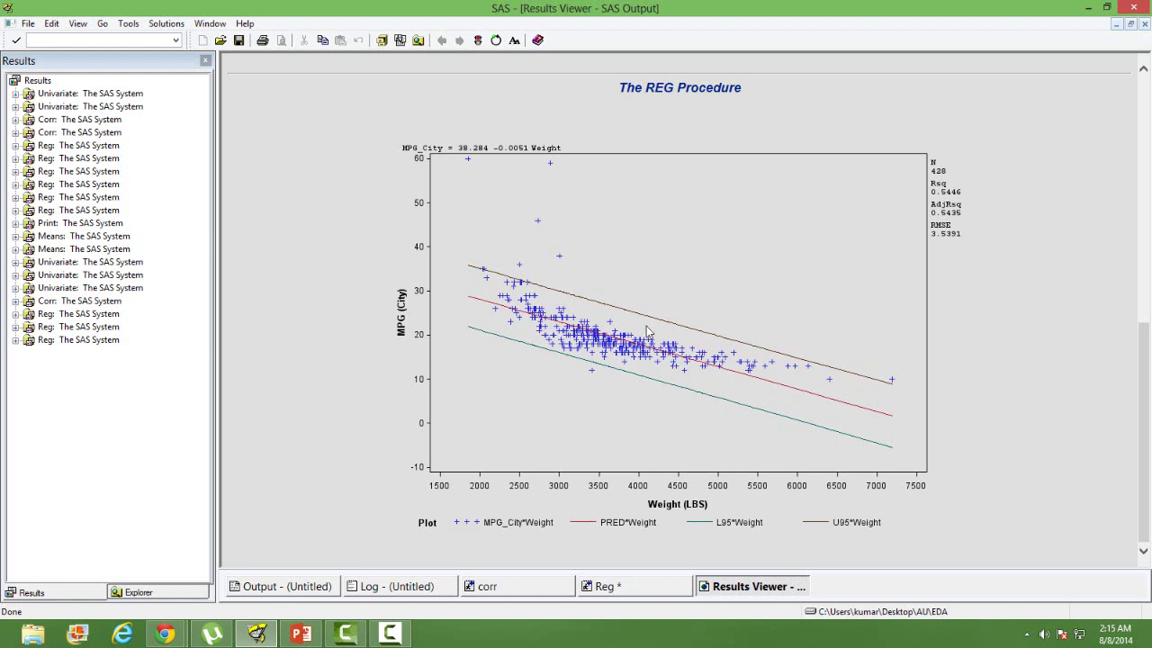
Return to the Reg program and add blank lines below the last PROC REG block
drag(645, 383, 676, 363)
click(610, 587)
click(481, 501)
click(386, 522)
key(Return)
key(Return)
key(Return)
key(Return)
key(Return)
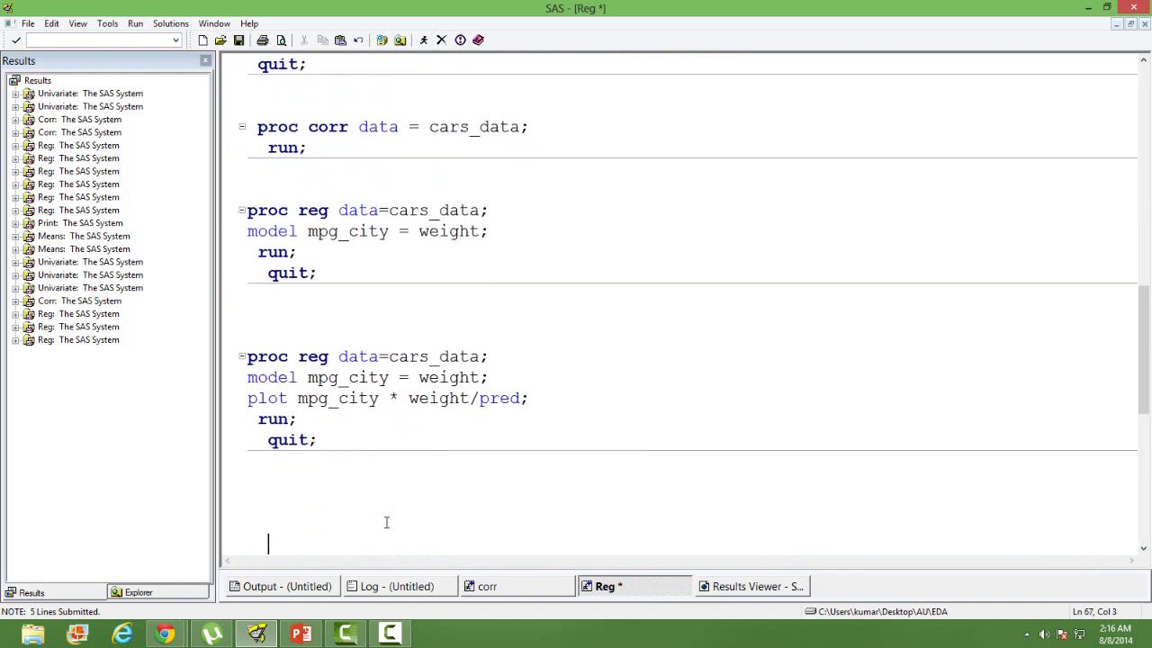
Duplicate the PROC REG block with the pred option below itself and end the copy with a quit; statement
key(Up)
key(Up)
drag(332, 430, 242, 347)
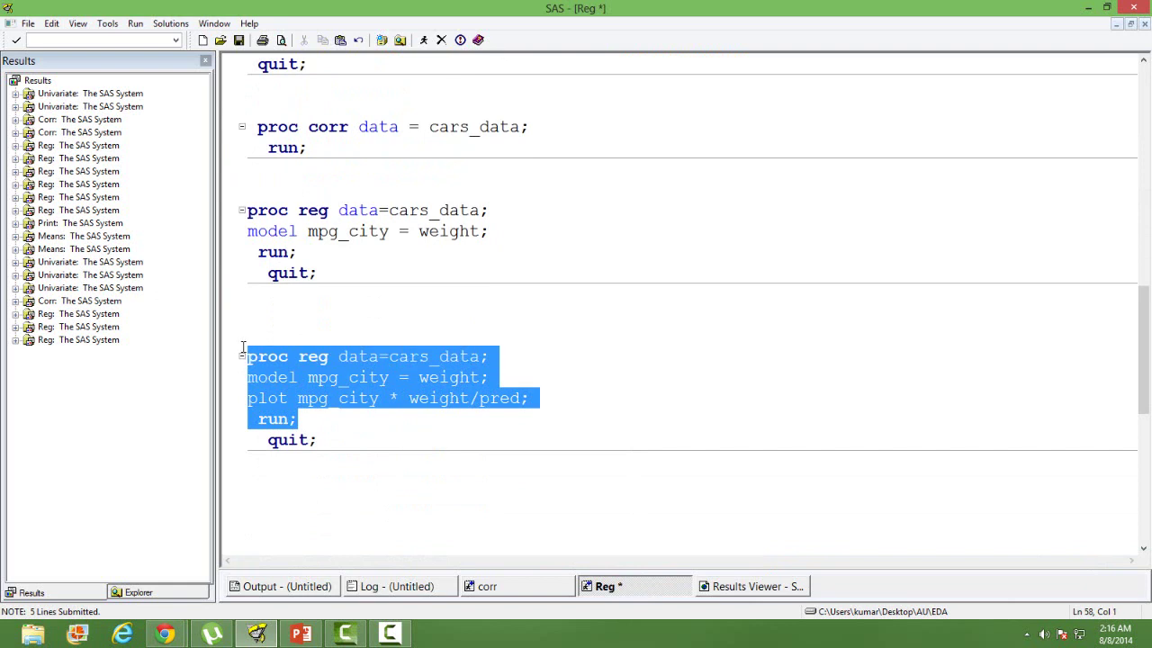
key(ctrl+c)
click(378, 502)
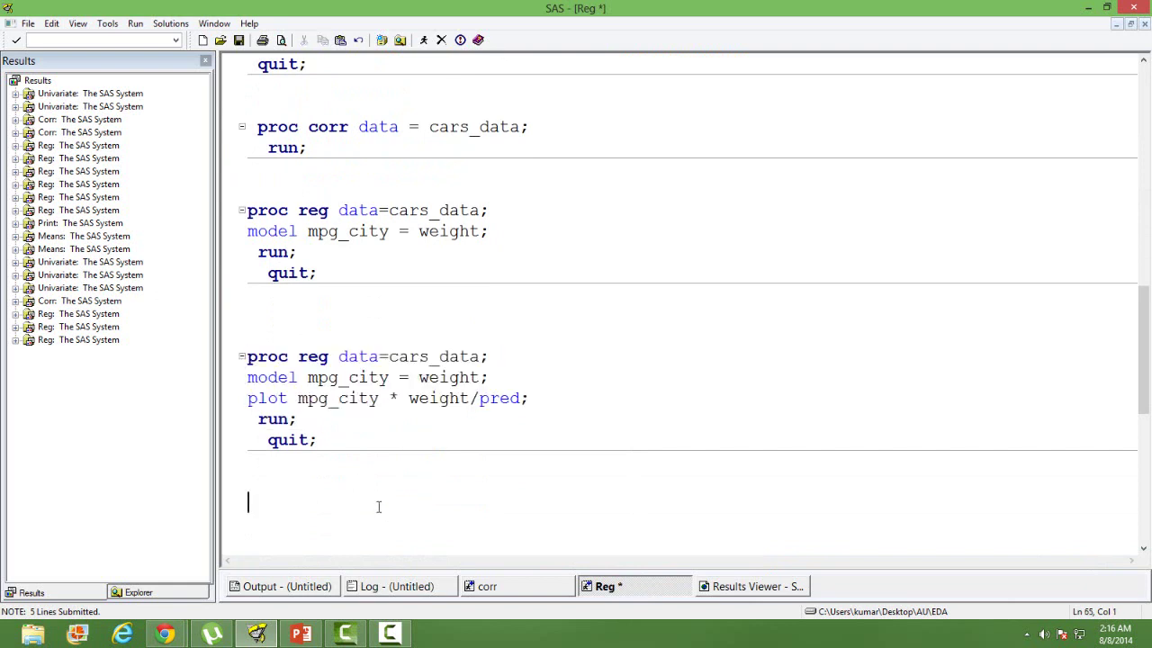
key(ctrl+v)
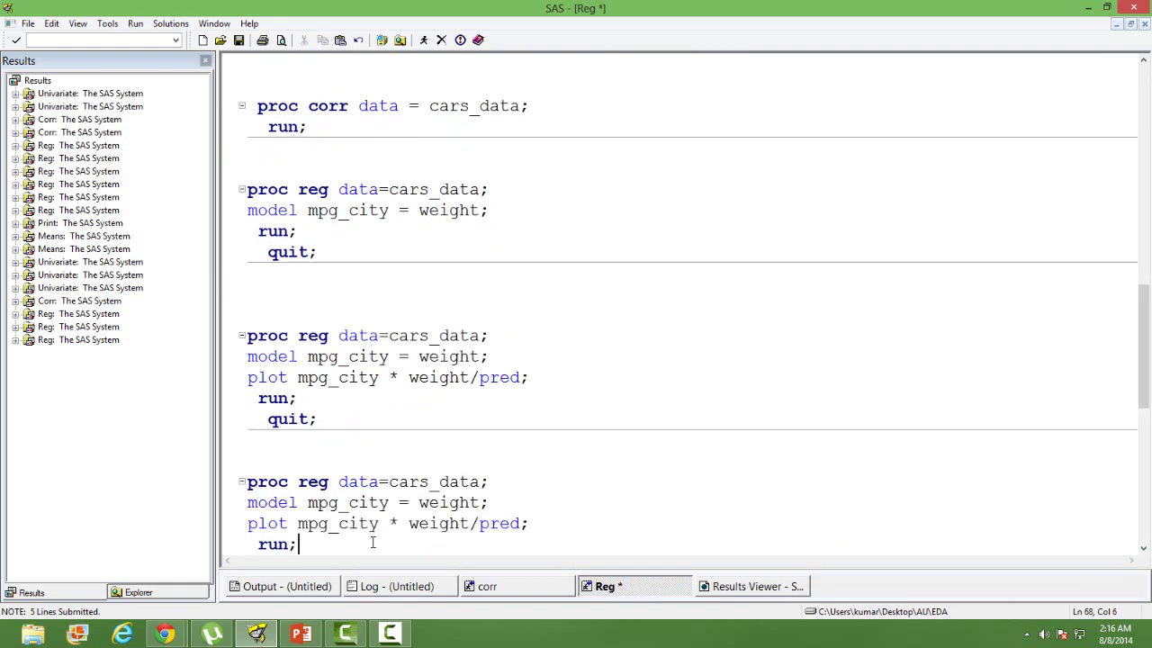
key(Return)
text(quit)
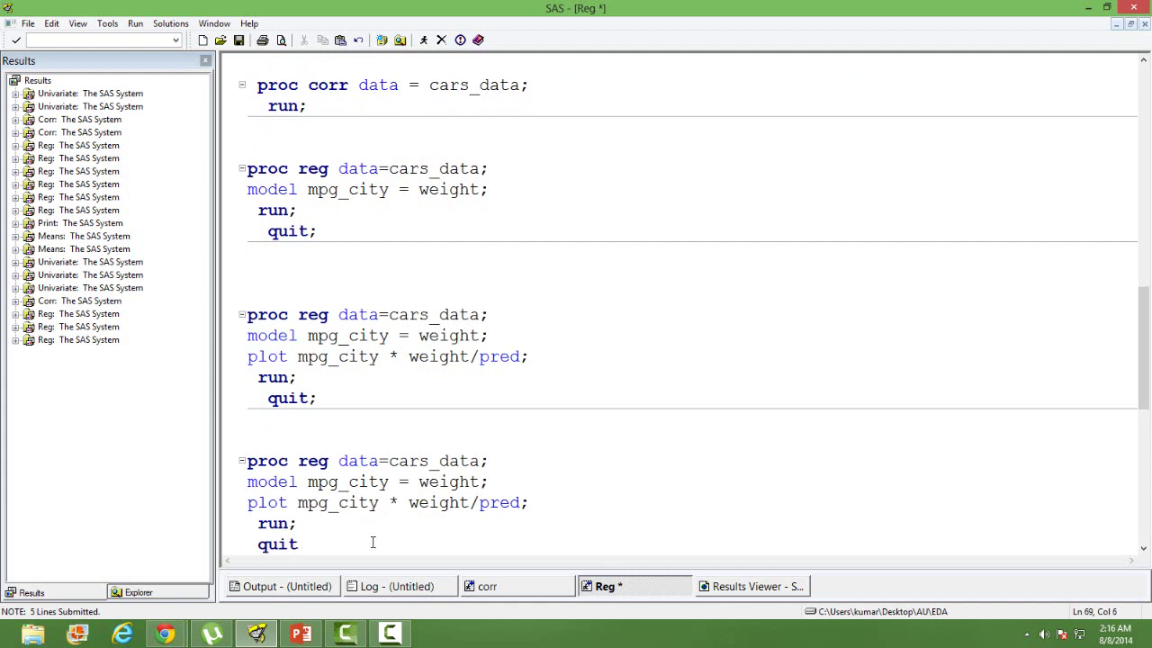
text(;)
key(Return)
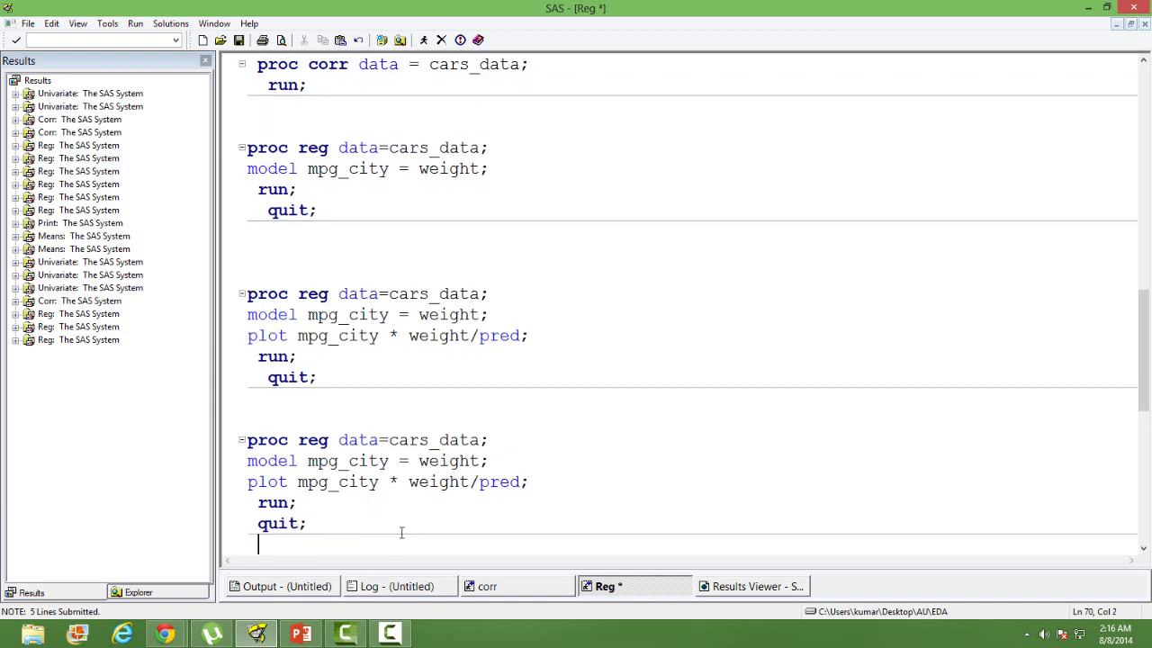
Replace the plot statement in the copied PROC REG block with "plot residual. * predicted.;"
click(561, 483)
key(BackSpace)
key(BackSpace)
key(BackSpace)
key(BackSpace)
key(BackSpace)
key(BackSpace)
key(BackSpace)
key(BackSpace)
key(BackSpace)
key(BackSpace)
key(BackSpace)
key(BackSpace)
key(BackSpace)
key(BackSpace)
key(BackSpace)
key(BackSpace)
key(BackSpace)
key(BackSpace)
key(BackSpace)
key(BackSpace)
key(BackSpace)
key(BackSpace)
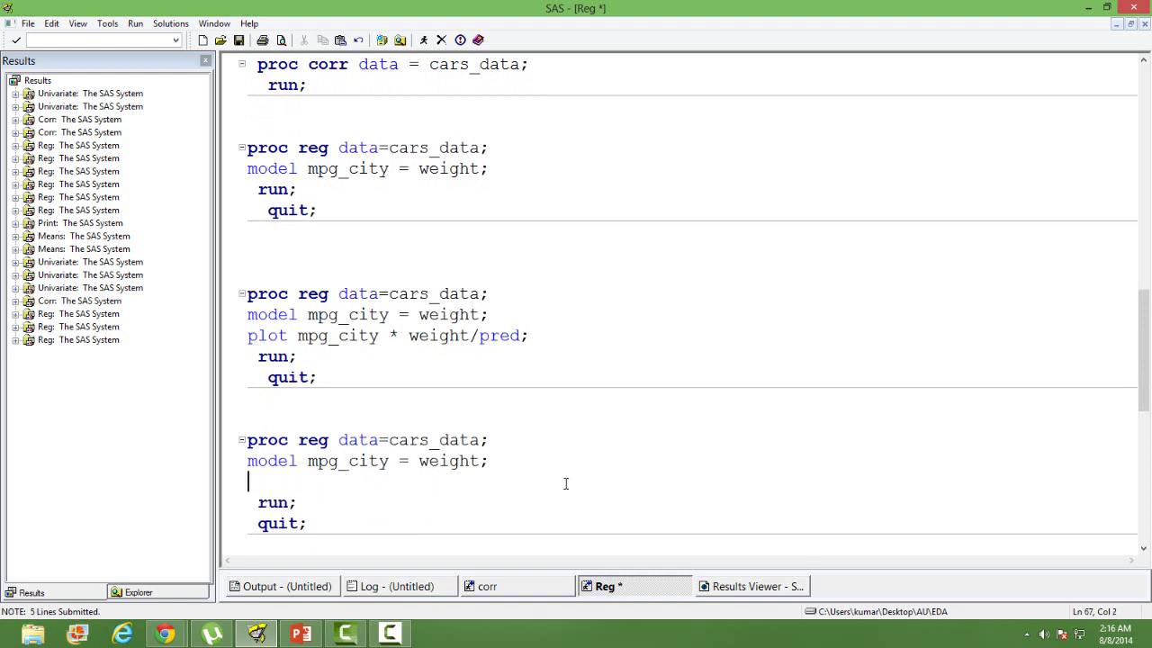
text(plot res)
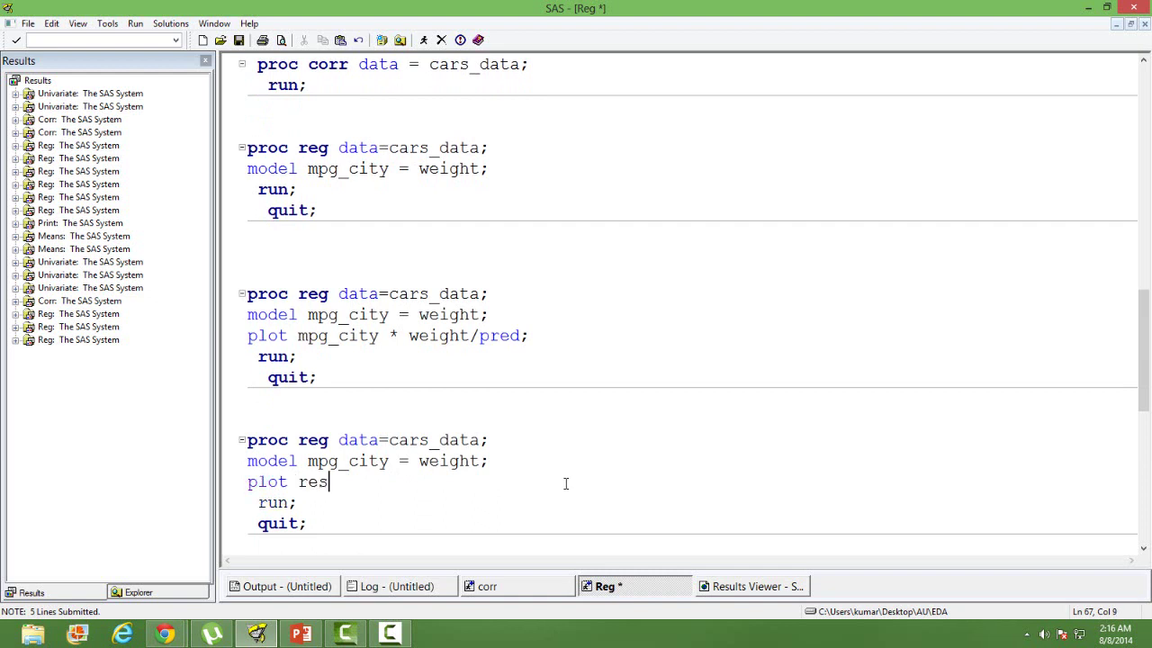
text(idual. * predicted.;)
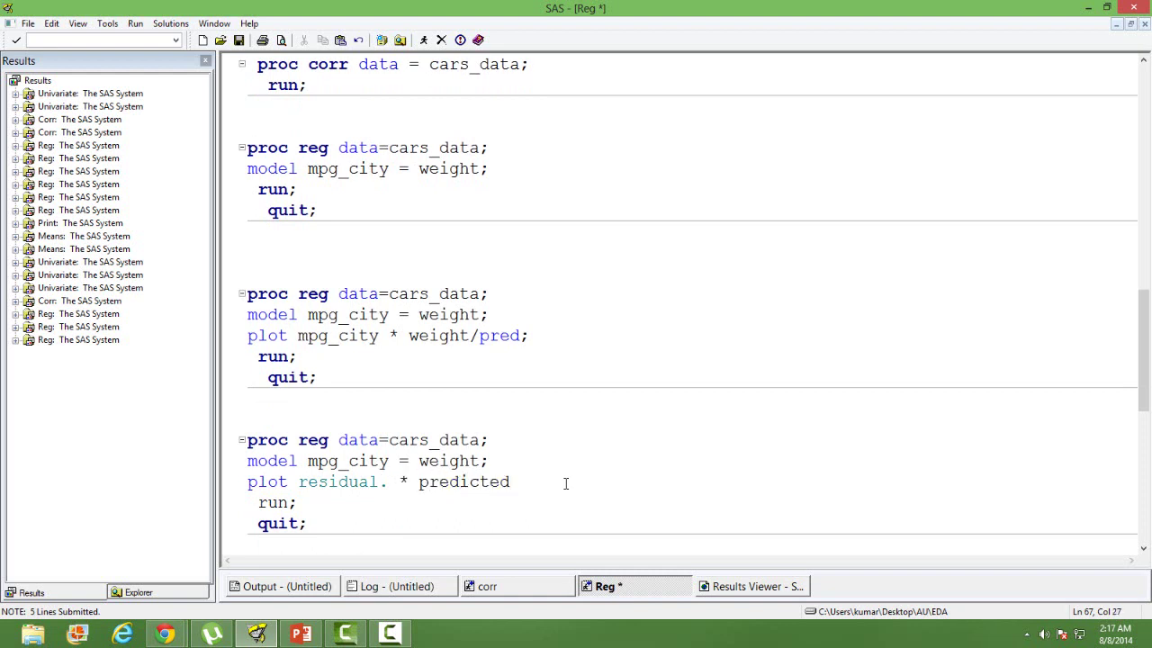
Submit only the PROC REG block that plots residuals against predicted values
click(457, 531)
key(shift+Up)
key(shift+Up)
key(shift+Up)
key(shift+Up)
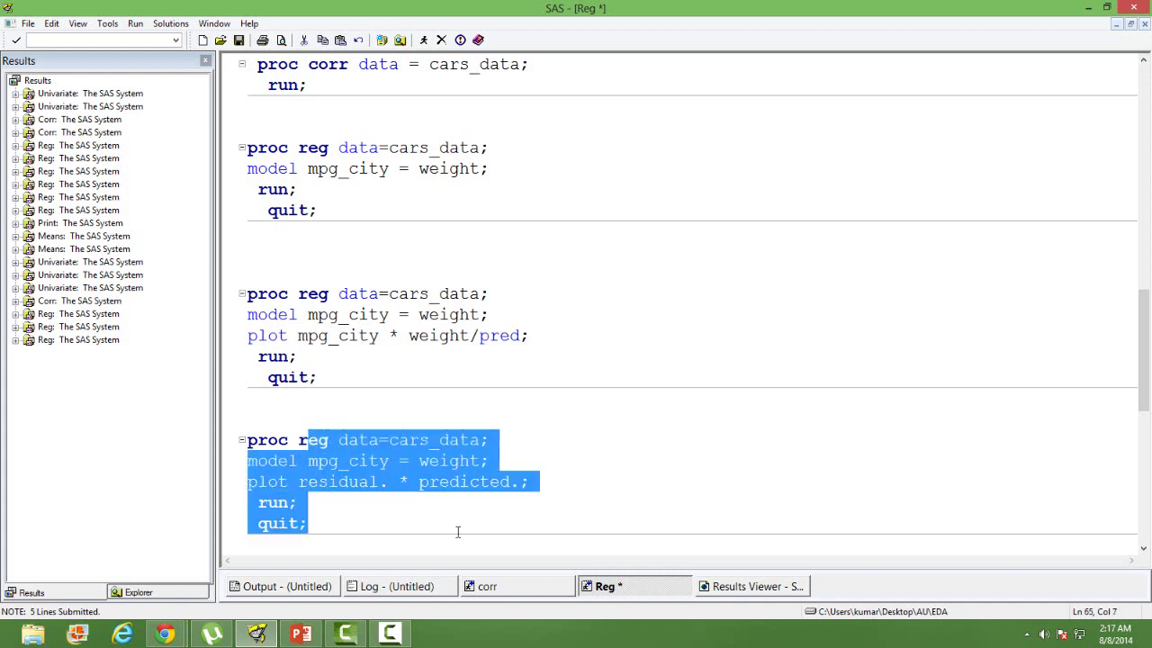
key(shift+Up)
click(423, 42)
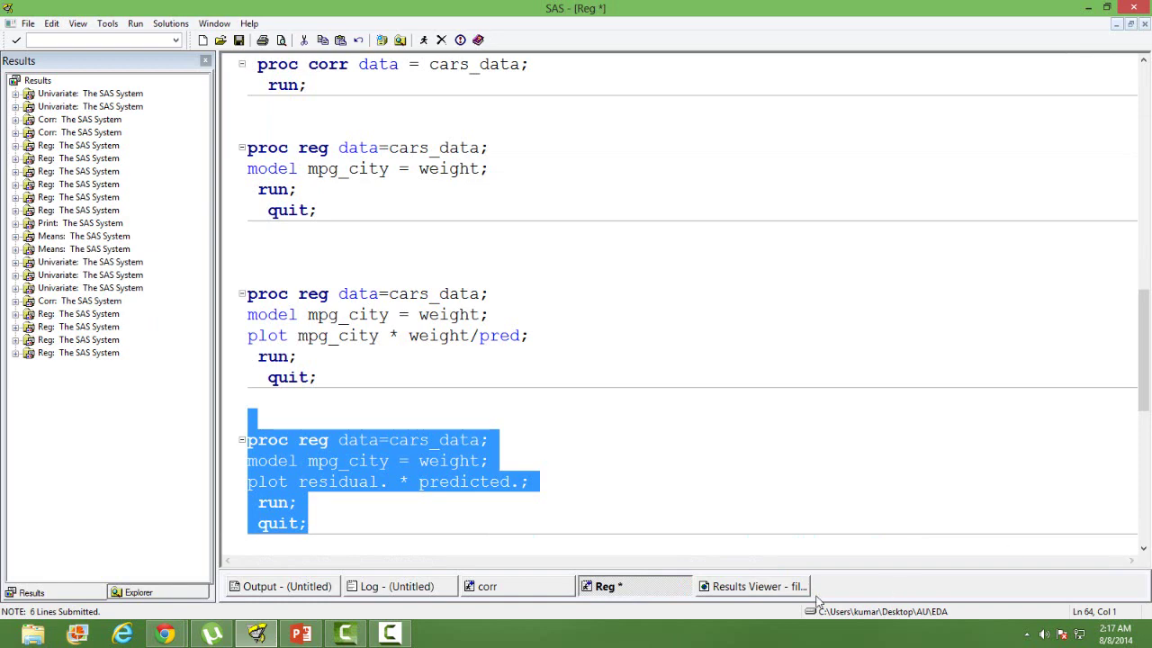
Examine the plot of residuals against predicted values in the results, and return to the Reg program
click(785, 587)
drag(1149, 297, 1139, 546)
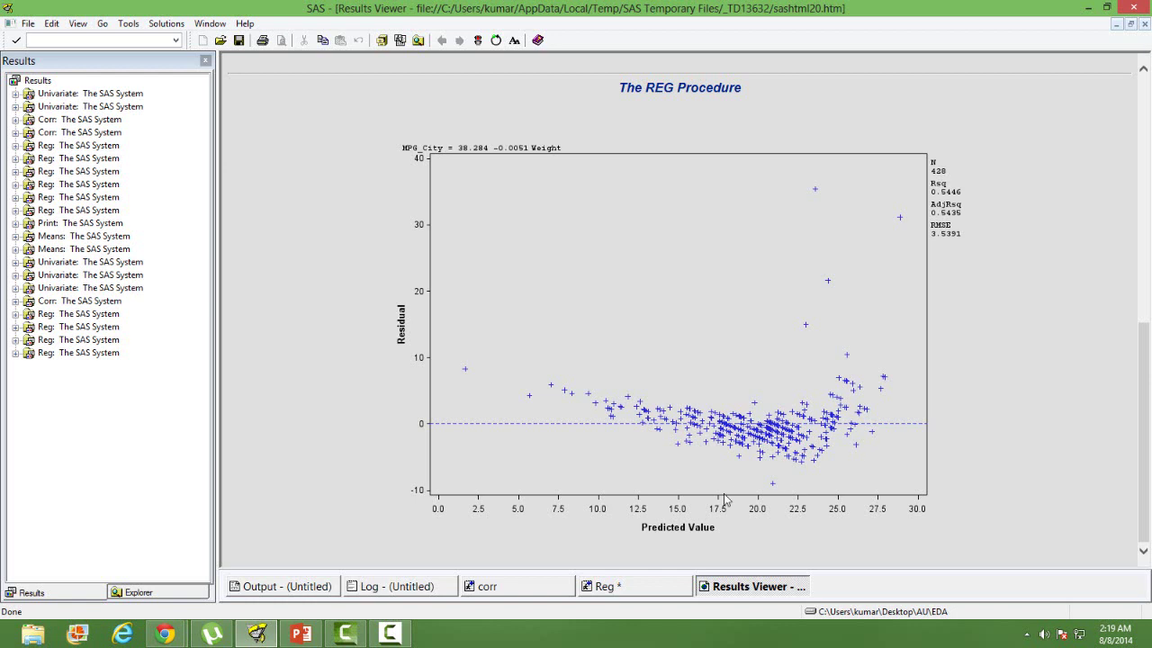
click(630, 591)
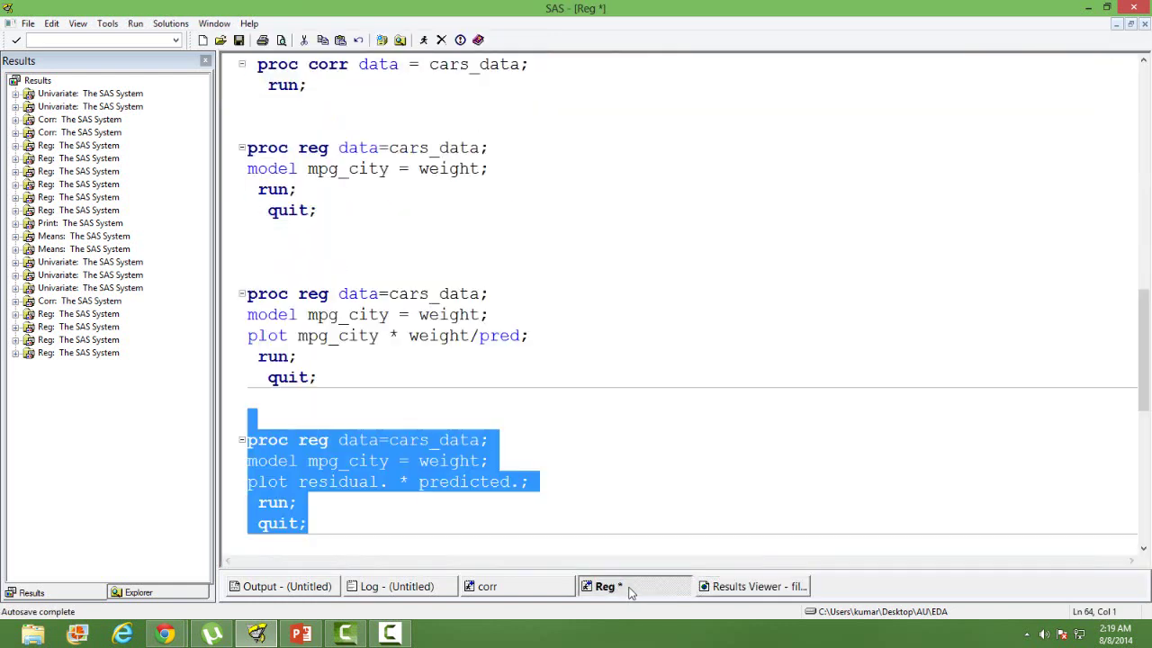
click(581, 534)
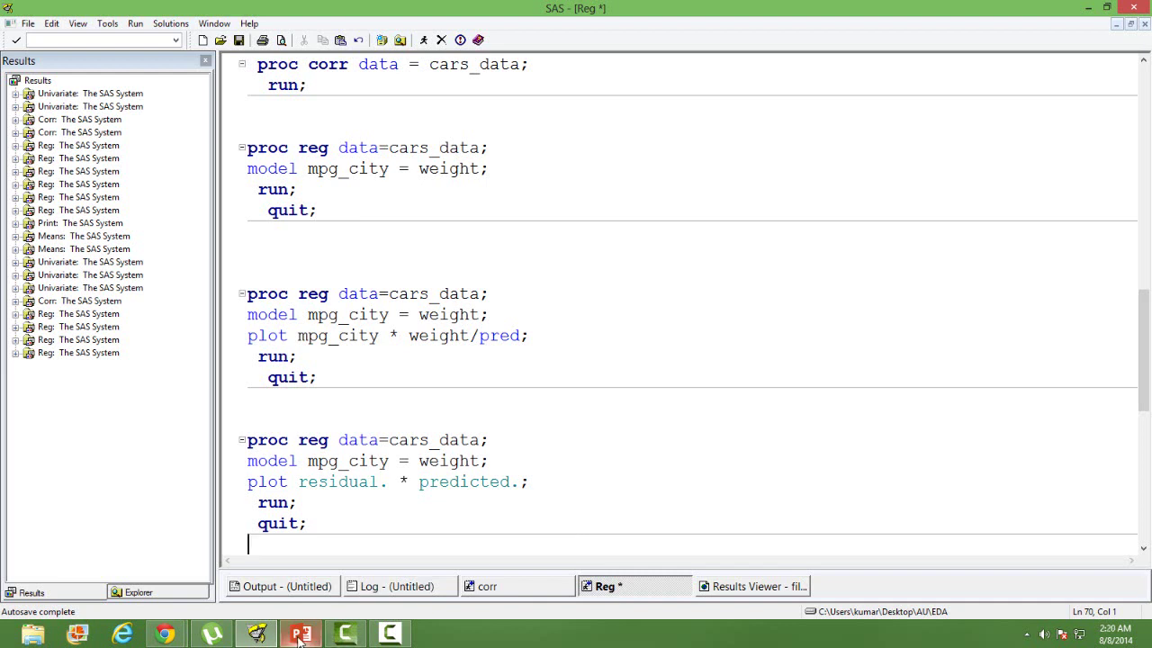
click(389, 635)
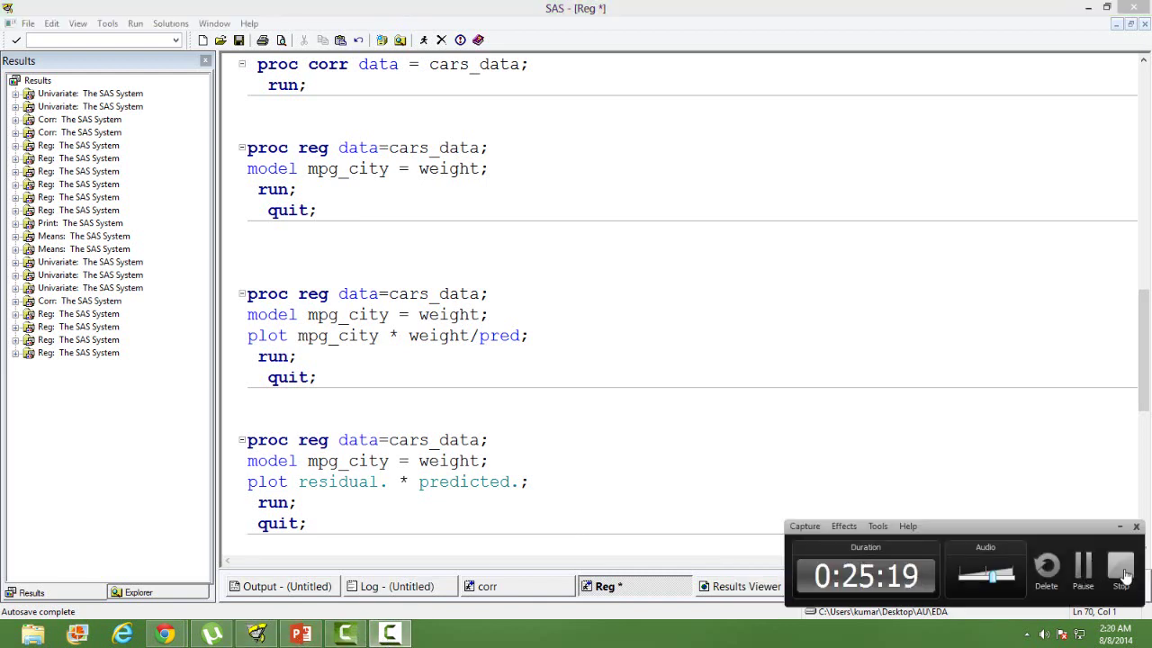